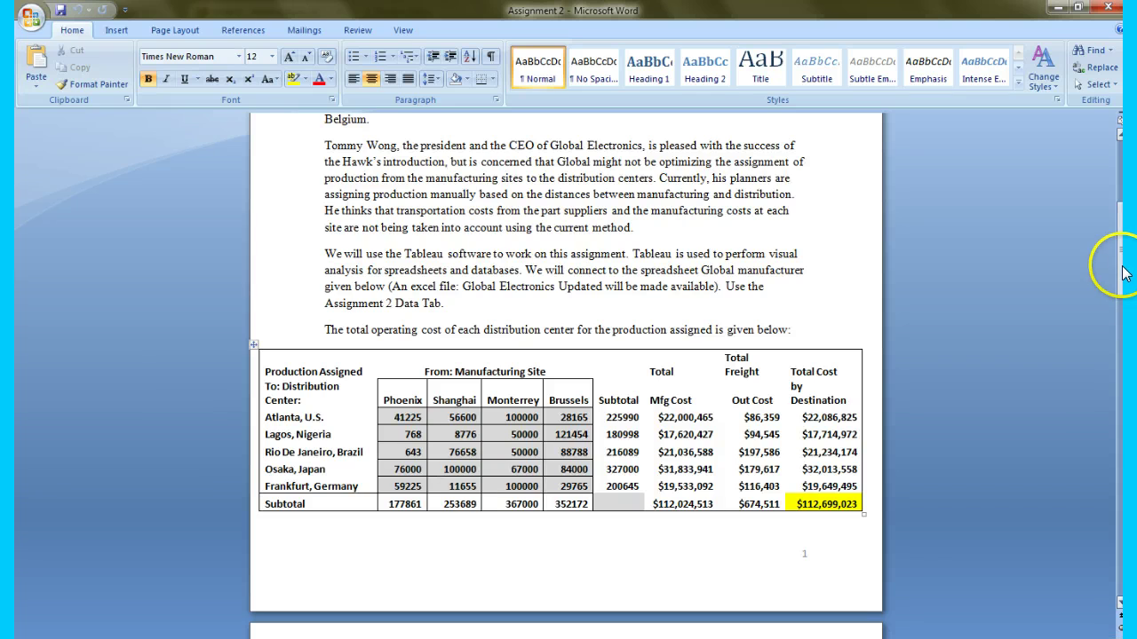
# - Scroll through the Assignment 2 document's questions, briefly checking the Global Electronics Updated workbook
pyautogui.moveTo(1120, 264); pyautogui.dragTo(1122, 187)
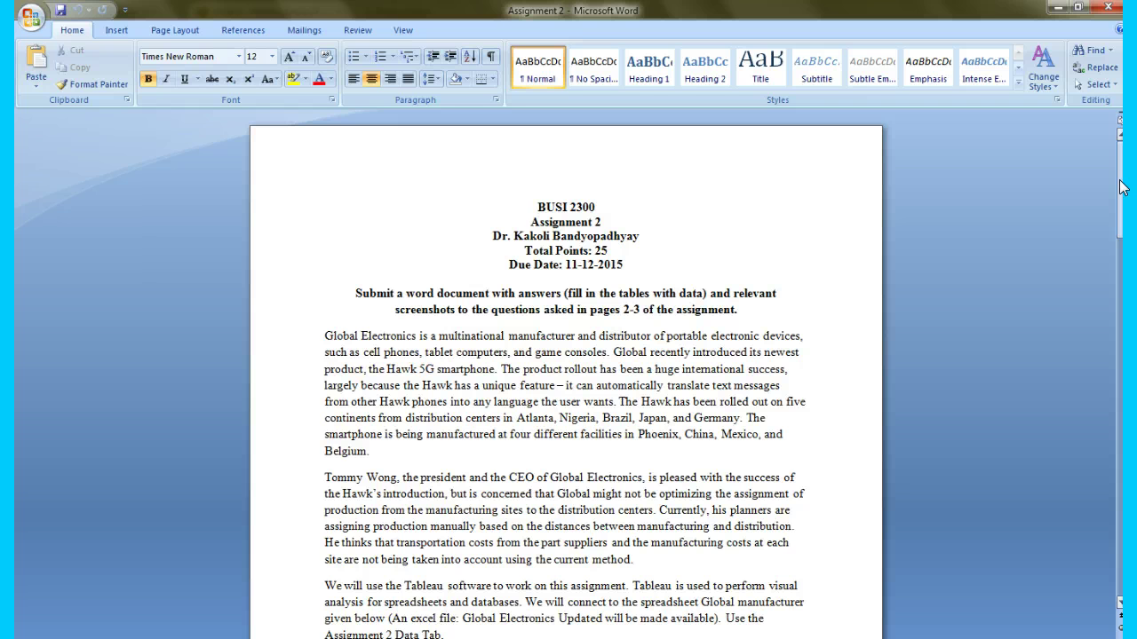
pyautogui.moveTo(1121, 185); pyautogui.dragTo(1123, 216)
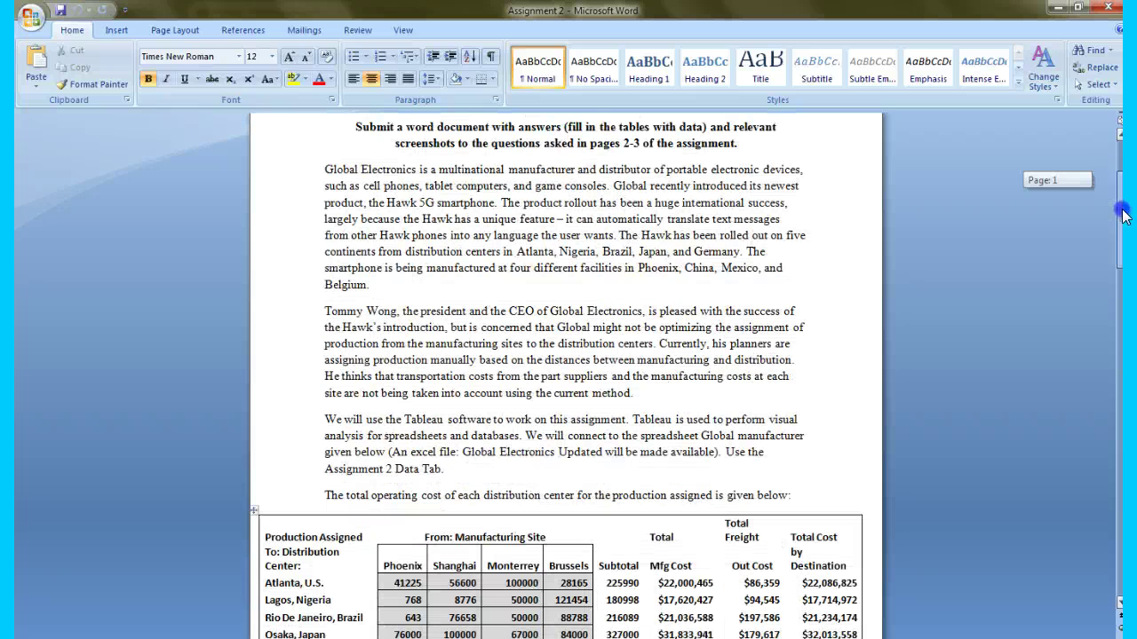
pyautogui.moveTo(1124, 216); pyautogui.dragTo(1124, 233)
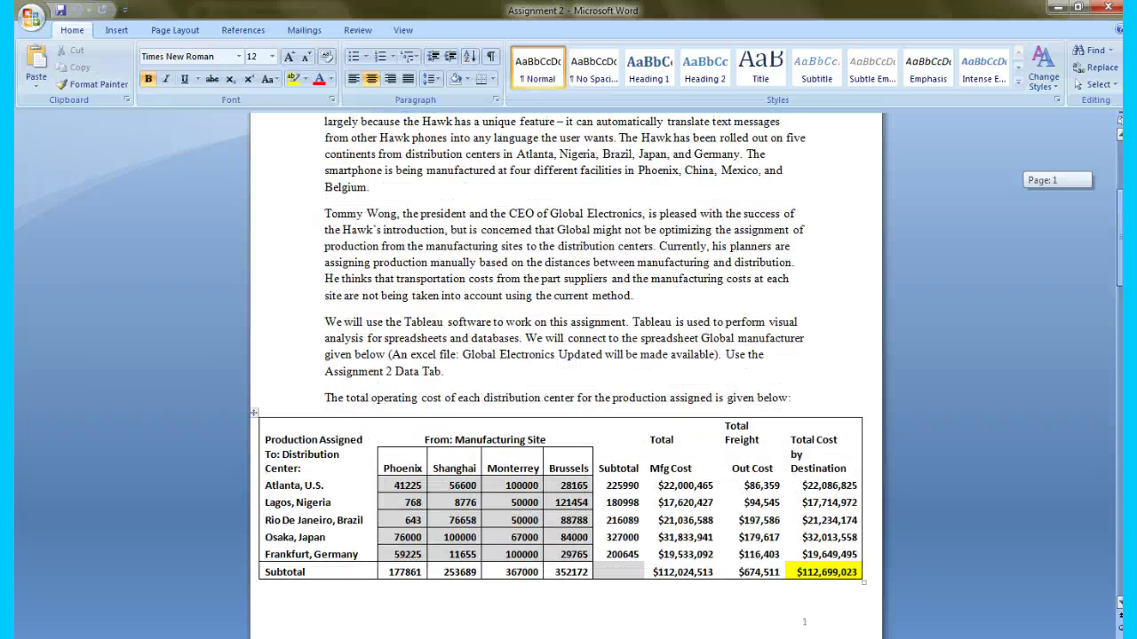
pyautogui.moveTo(1123, 233); pyautogui.dragTo(1124, 256)
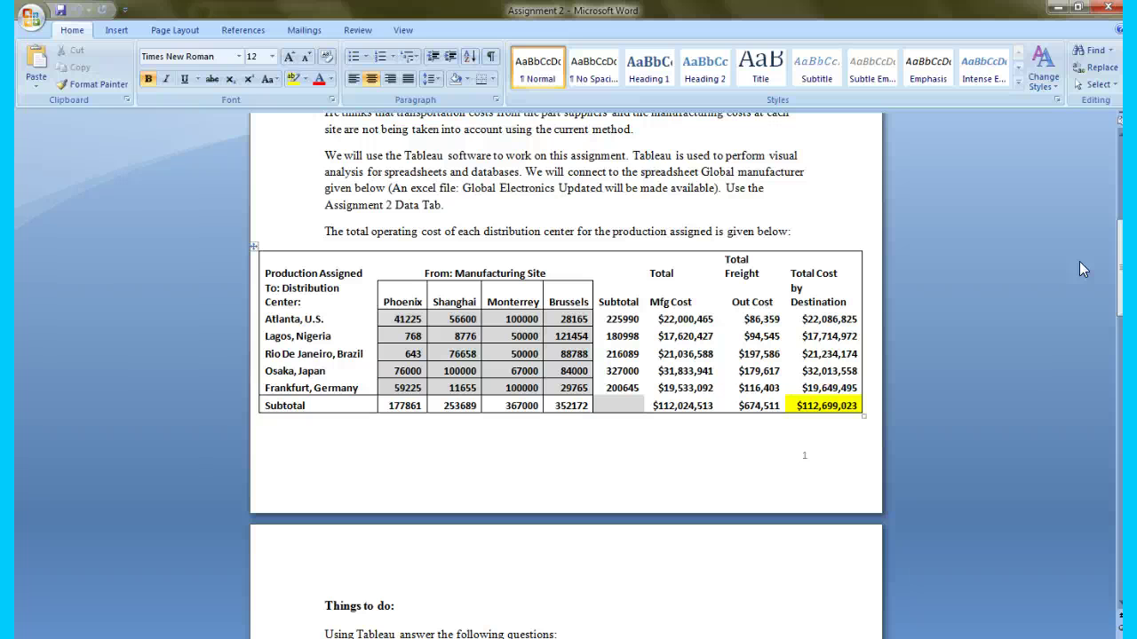
pyautogui.moveTo(1119, 236); pyautogui.dragTo(1119, 288)
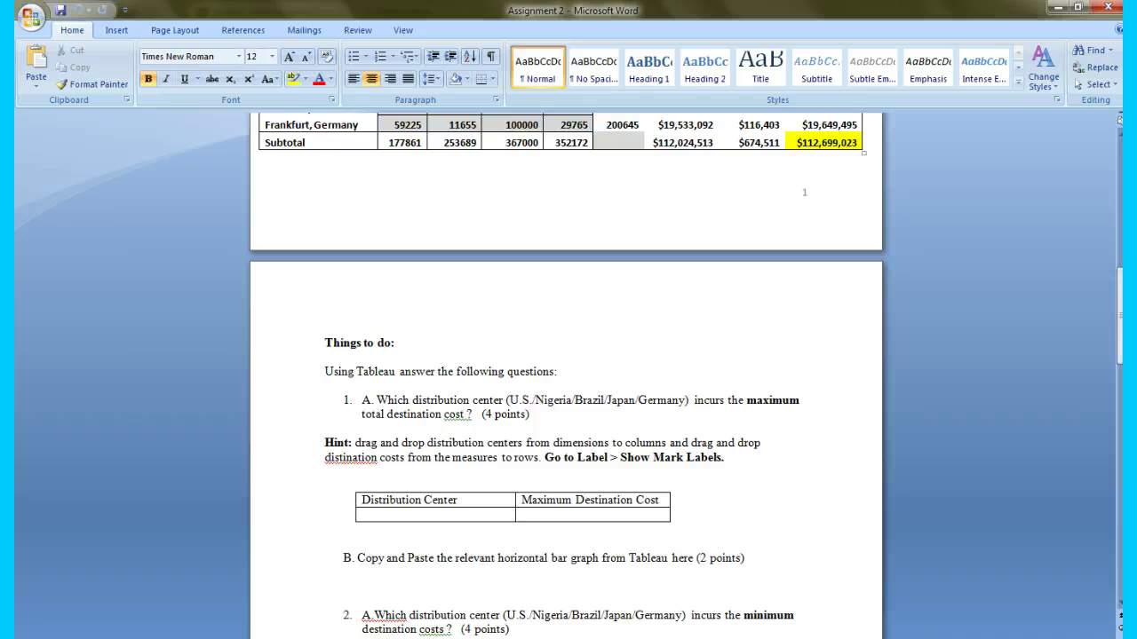
pyautogui.hotkey('alt', 'Tab')
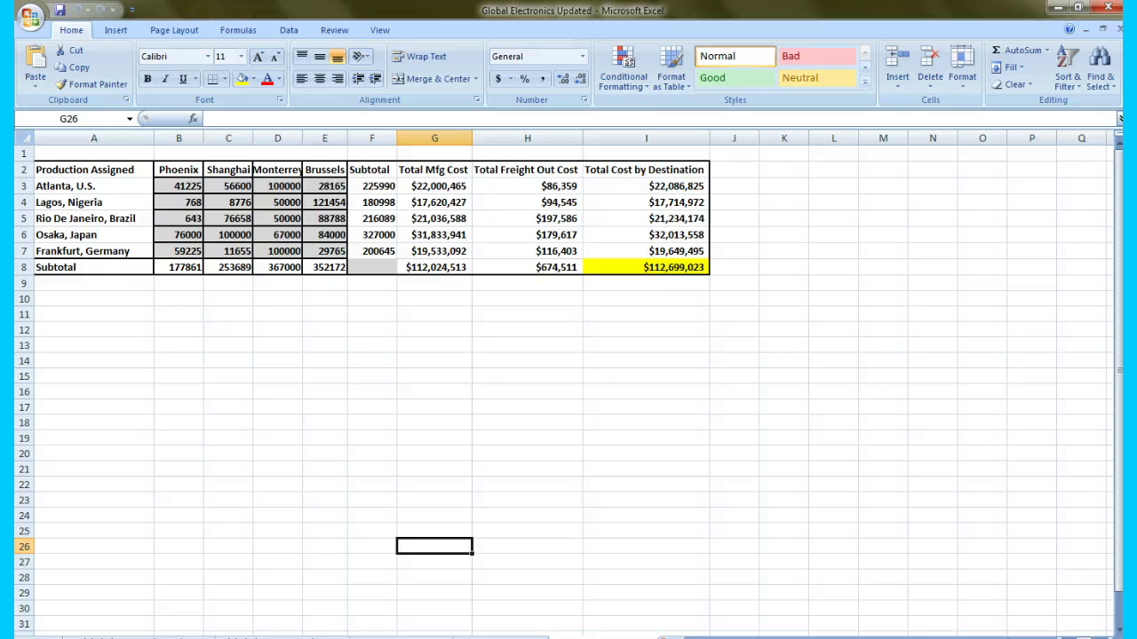
pyautogui.hotkey('alt', 'Tab')
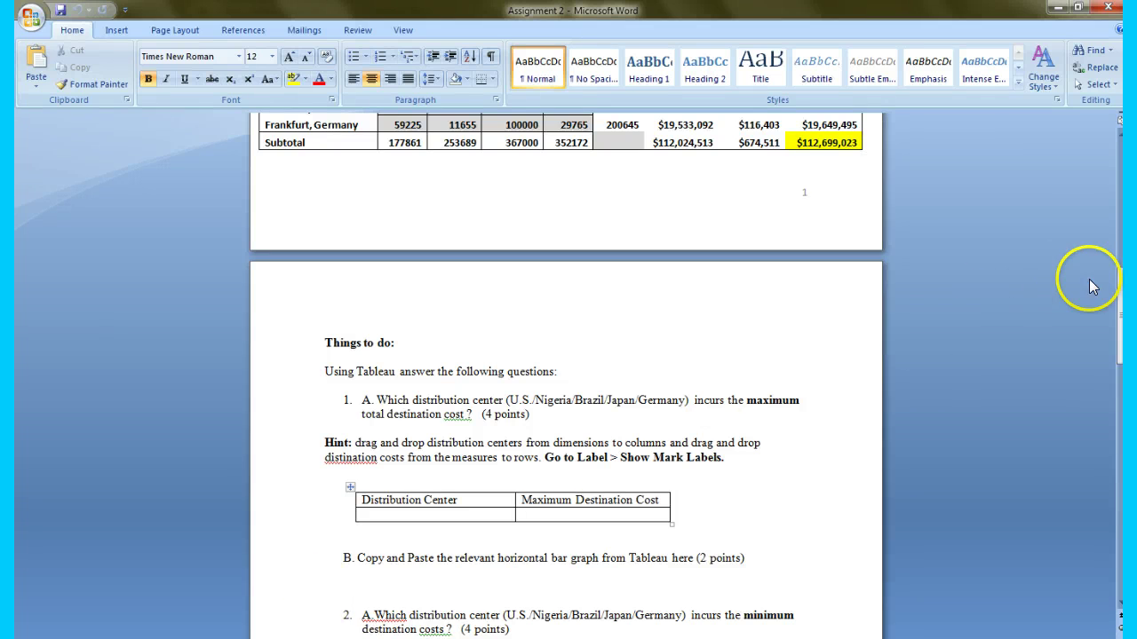
pyautogui.moveTo(1119, 276); pyautogui.dragTo(1120, 309)
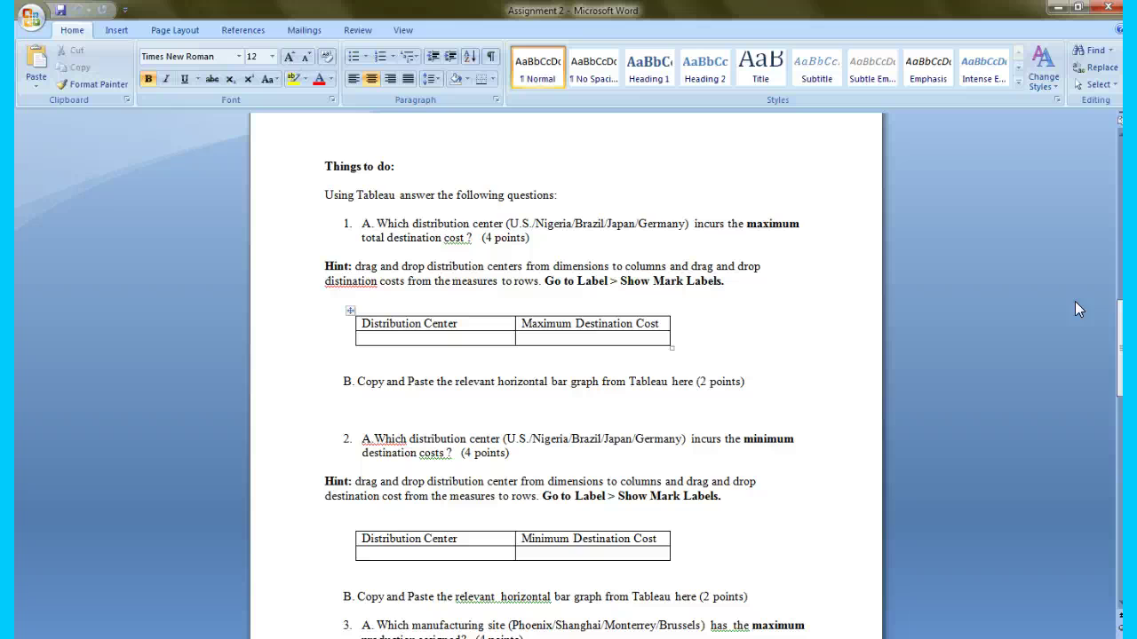
pyautogui.click(1119, 313)
pyautogui.moveTo(1120, 313); pyautogui.dragTo(1119, 353)
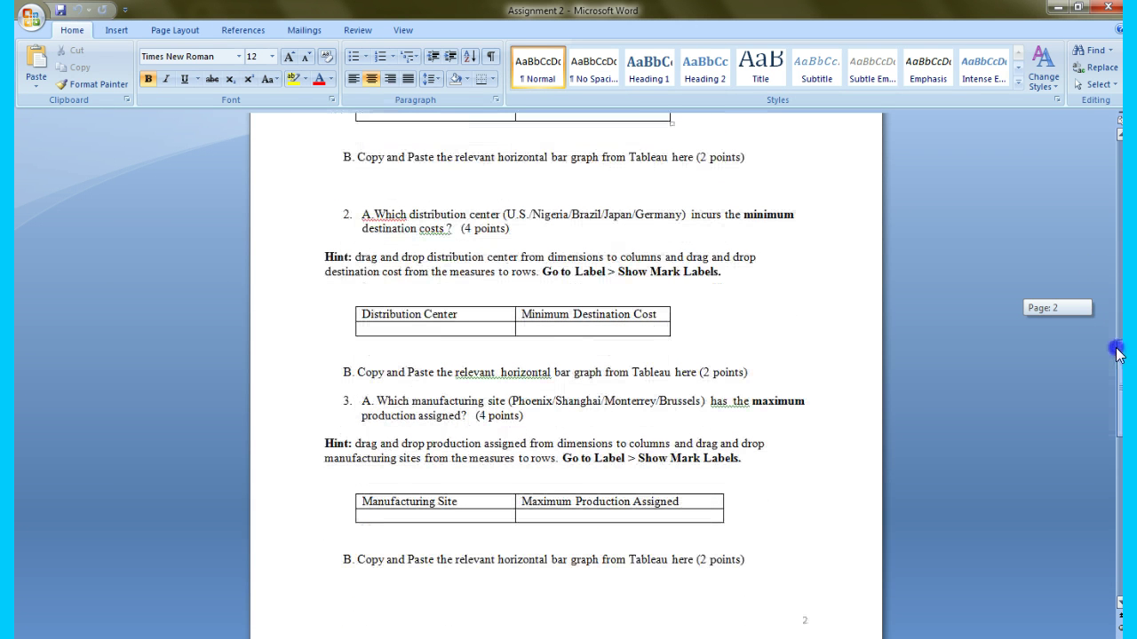
pyautogui.moveTo(1118, 353); pyautogui.dragTo(1109, 402)
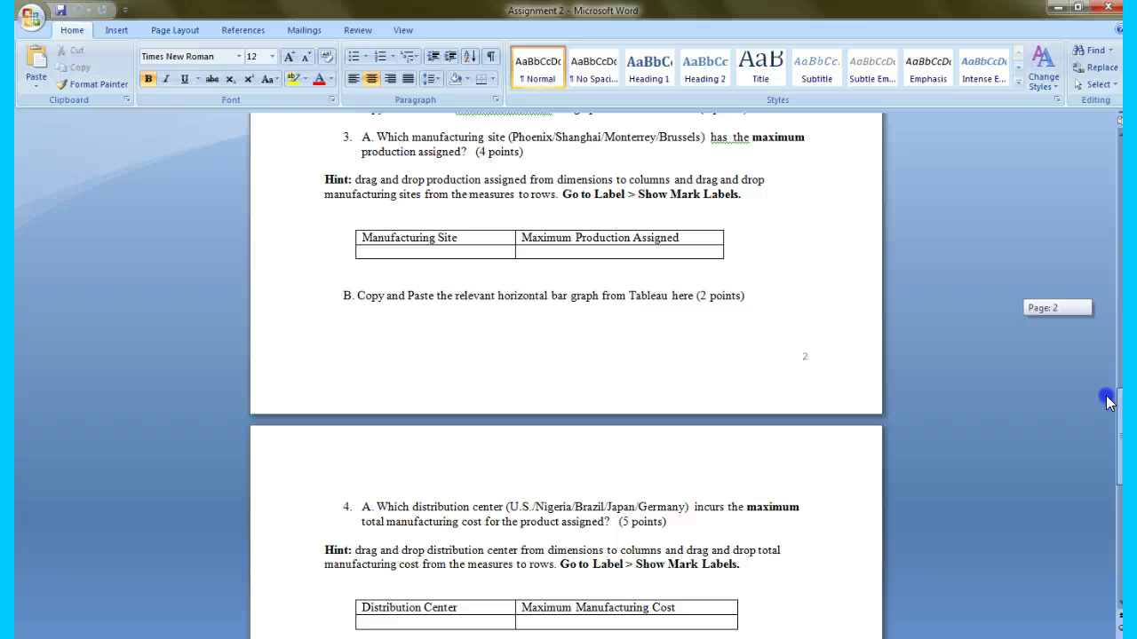
pyautogui.moveTo(1109, 402); pyautogui.dragTo(1105, 426)
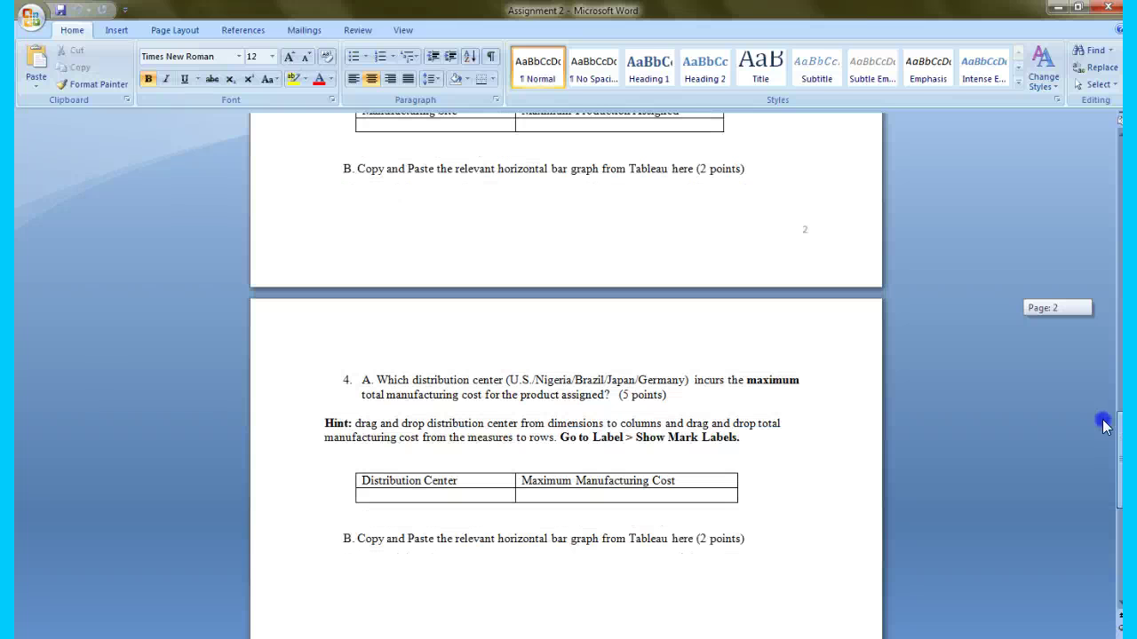
pyautogui.moveTo(1106, 426); pyautogui.dragTo(1104, 287)
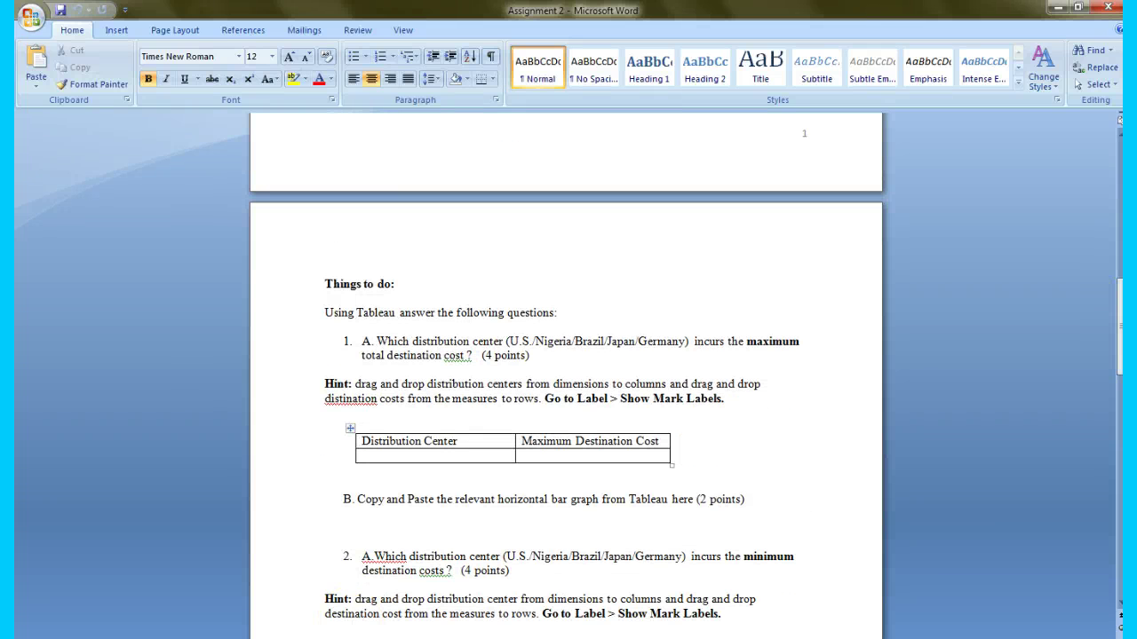
# - Launch Tableau 8.3 and connect to Global Electronics Updated.xlsx as an Excel data source
pyautogui.press('super')
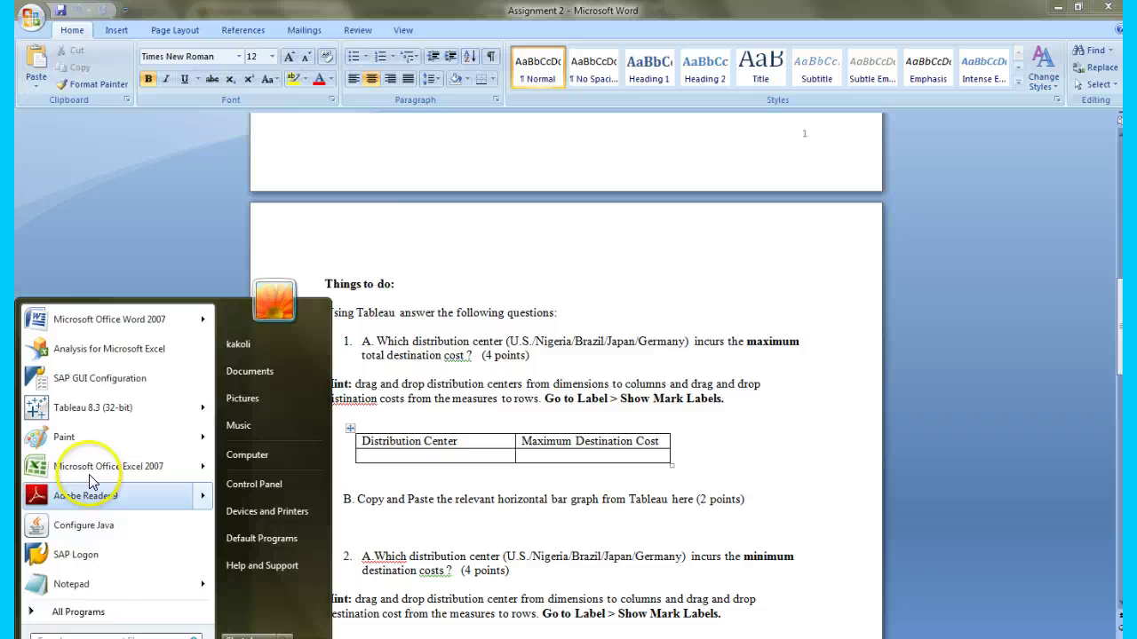
pyautogui.click(83, 409)
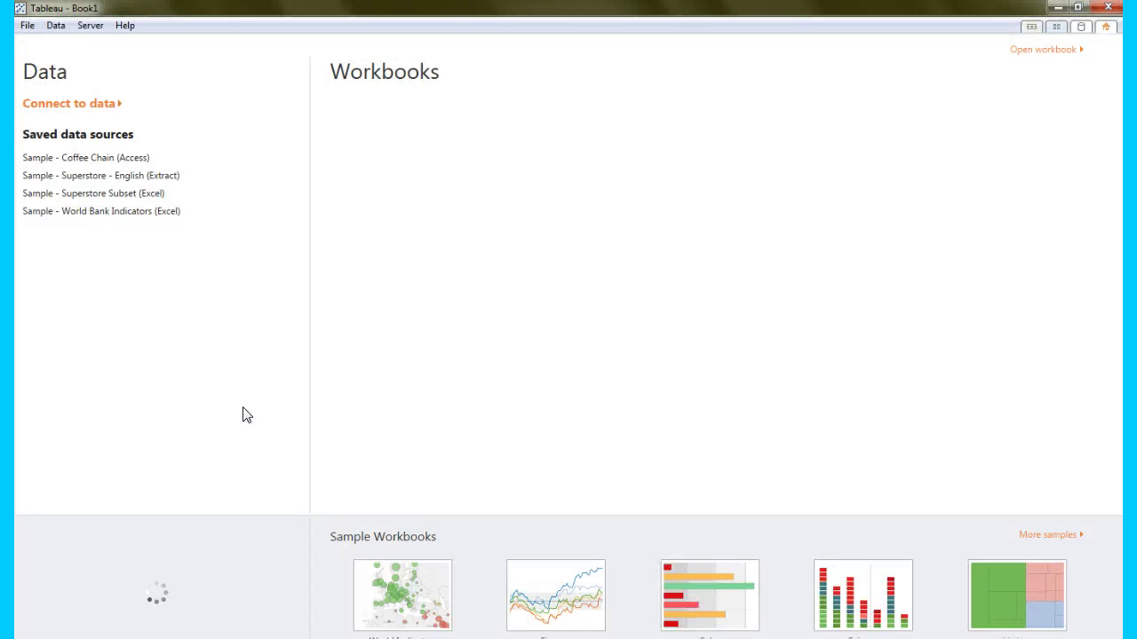
pyautogui.click(68, 112)
pyautogui.click(67, 173)
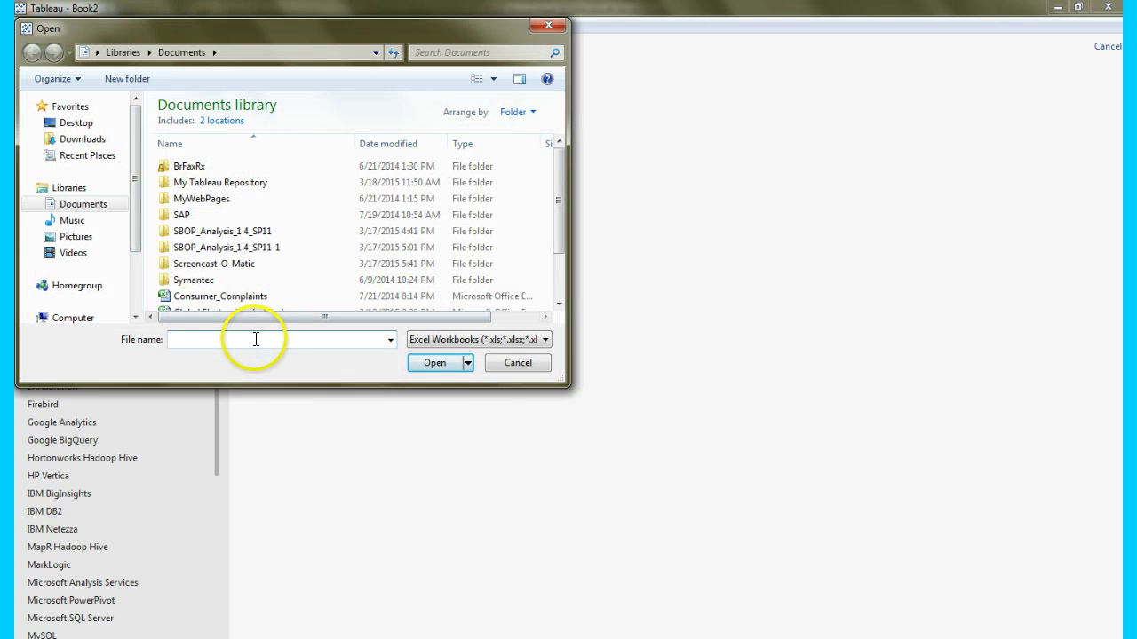
pyautogui.click(256, 340)
pyautogui.click(347, 354)
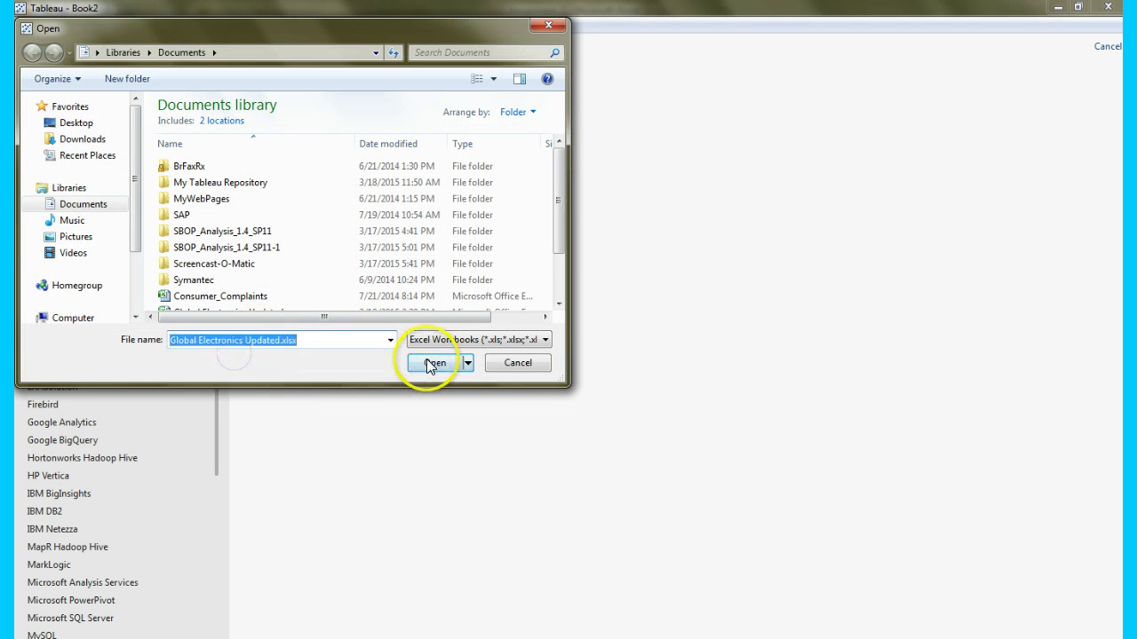
pyautogui.click(429, 364)
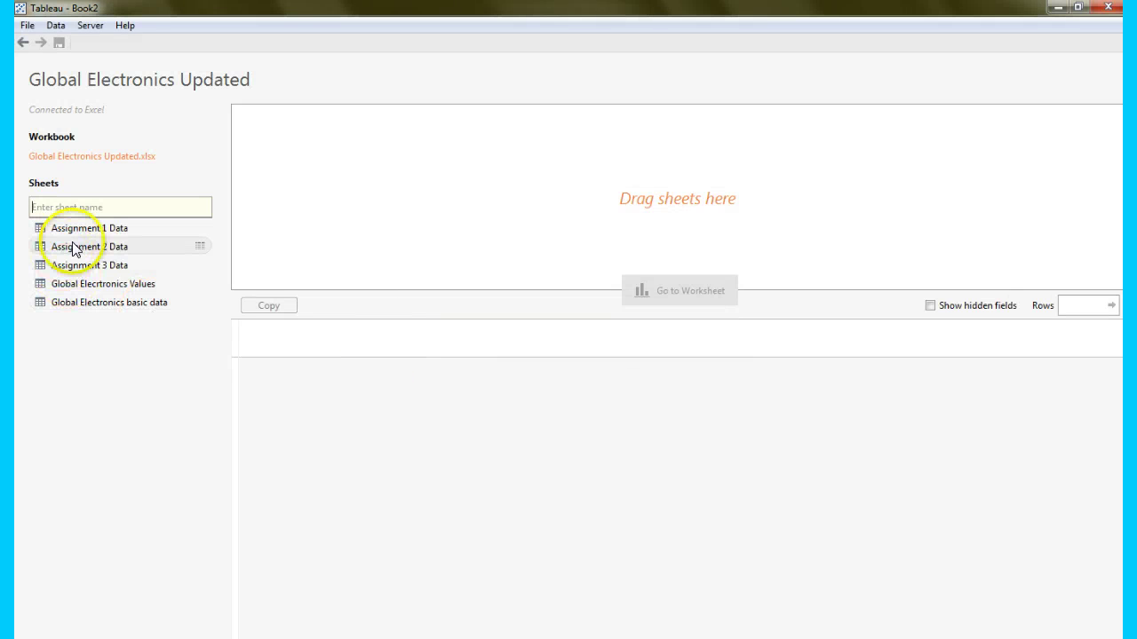
# - Add the Assignment 2 Data sheet as the data source and go to a blank worksheet
pyautogui.moveTo(78, 249)
pyautogui.mouseDown()
pyautogui.moveTo(531, 229)
pyautogui.moveTo(563, 217)
pyautogui.mouseUp()
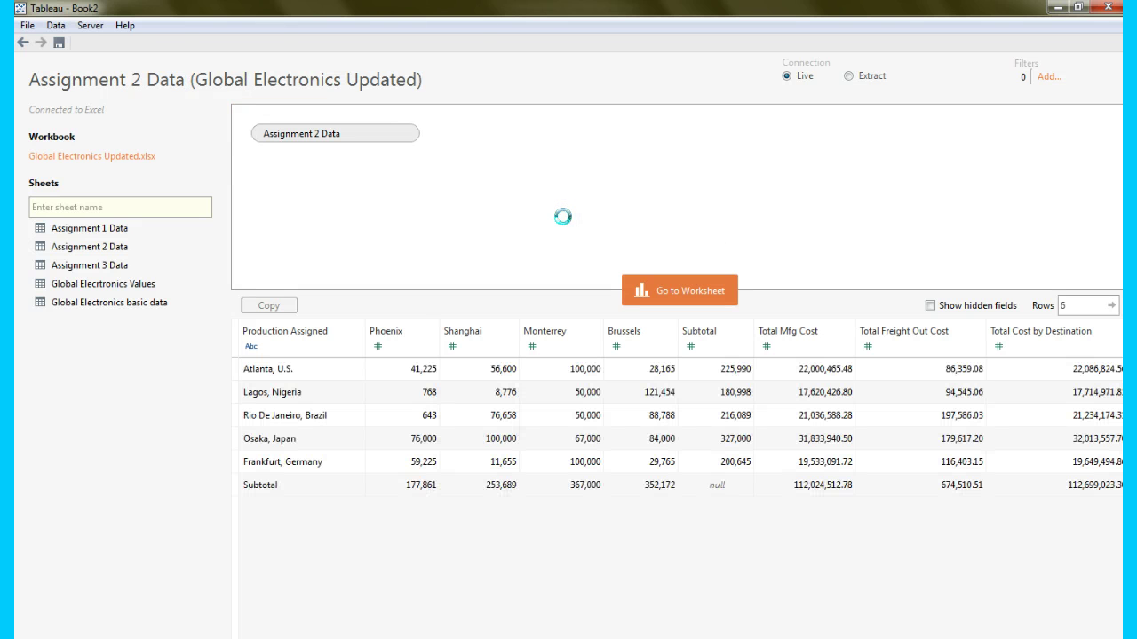
pyautogui.click(673, 286)
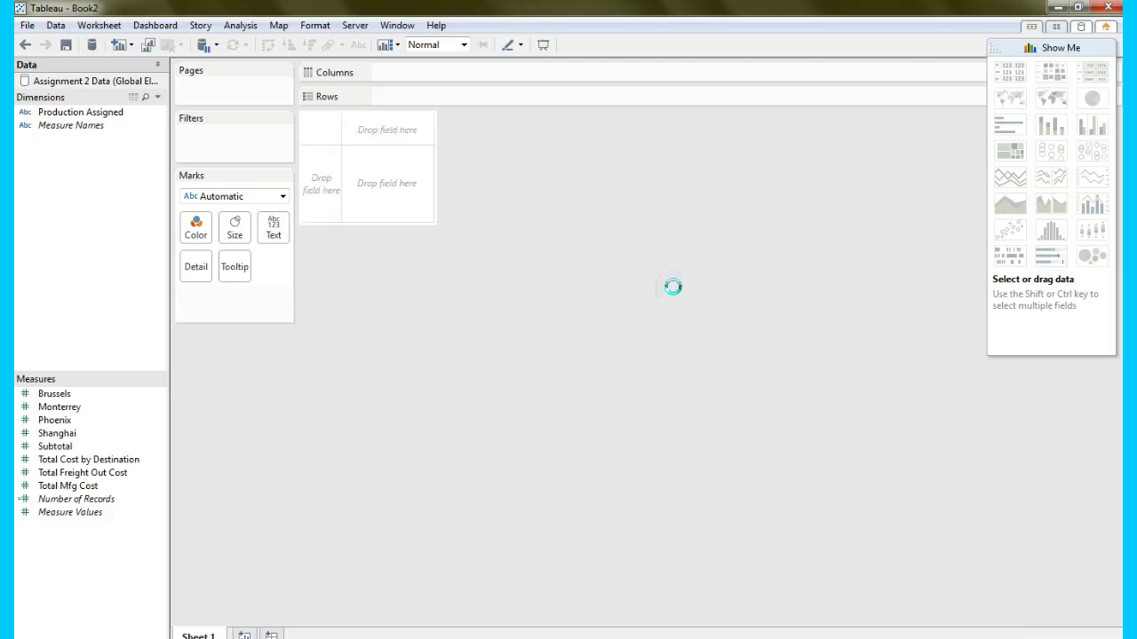
pyautogui.hotkey('alt', 'Tab')
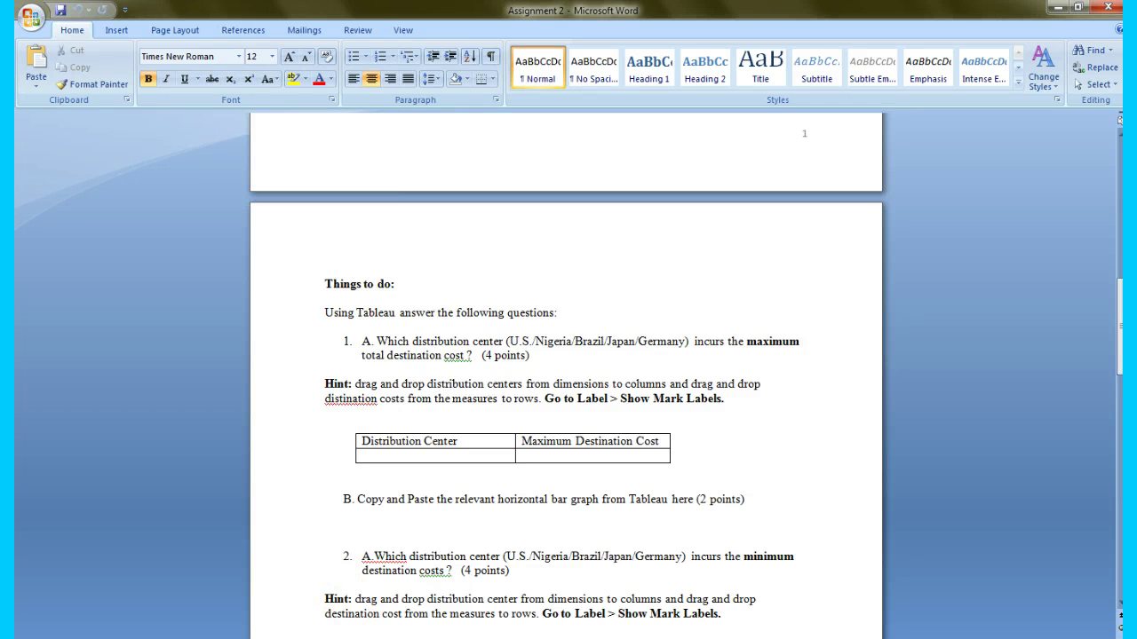
pyautogui.hotkey('alt', 'Tab')
# - Chart Total Cost by Destination as bars for each Production Assigned site
pyautogui.click(77, 114)
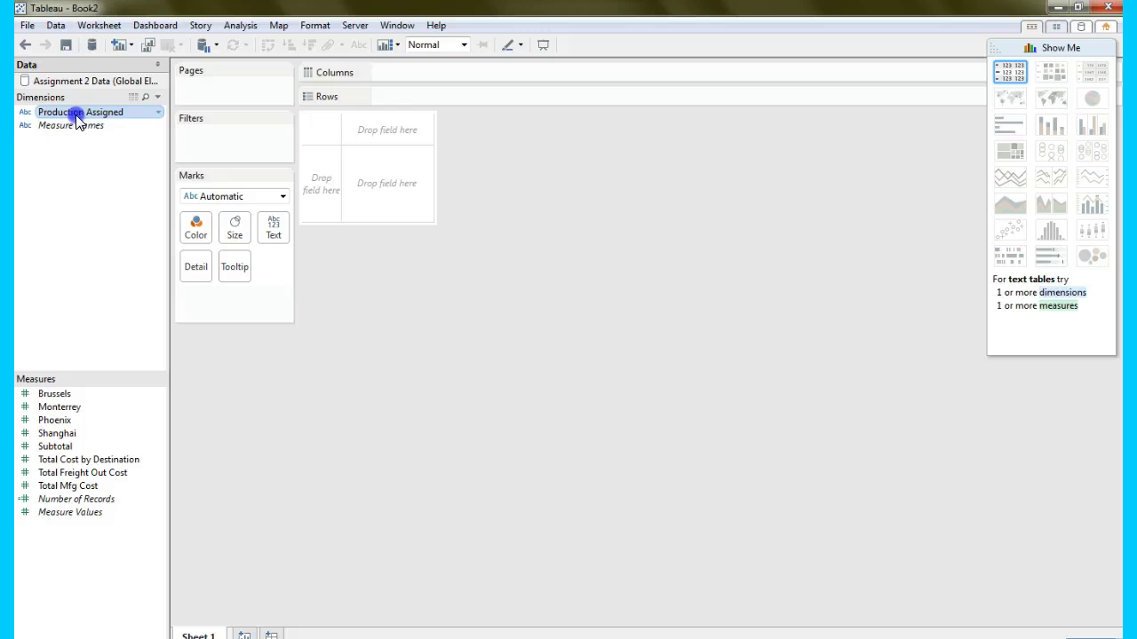
pyautogui.moveTo(76, 116); pyautogui.dragTo(410, 78)
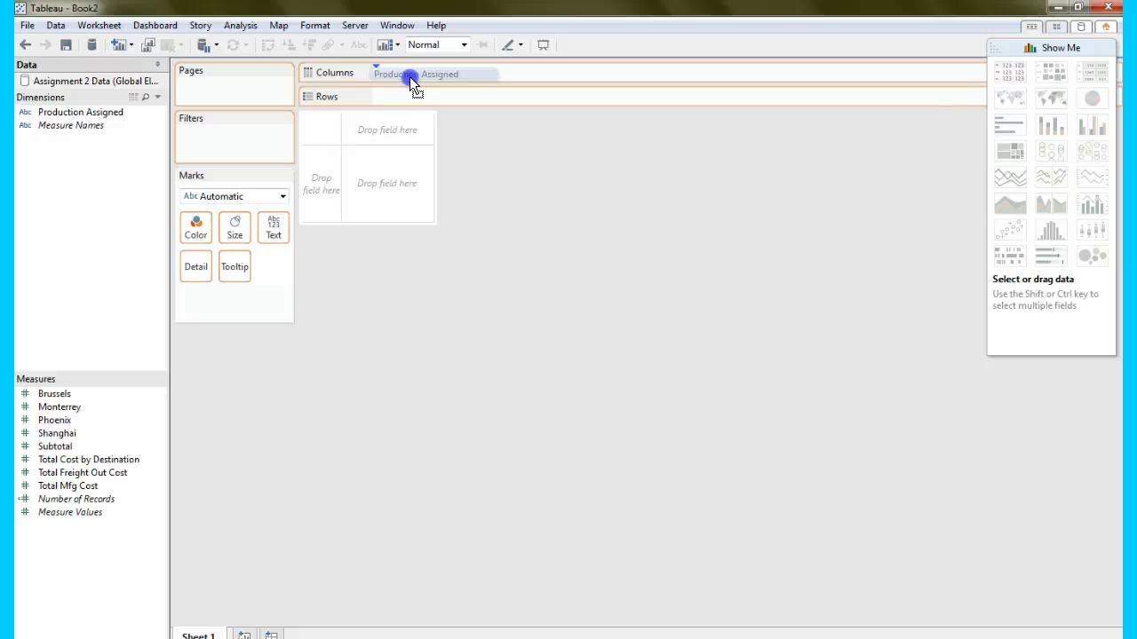
pyautogui.moveTo(410, 80); pyautogui.dragTo(409, 78)
pyautogui.moveTo(53, 394)
pyautogui.mouseDown()
pyautogui.moveTo(53, 433)
pyautogui.moveTo(399, 233)
pyautogui.moveTo(429, 98)
pyautogui.mouseUp()
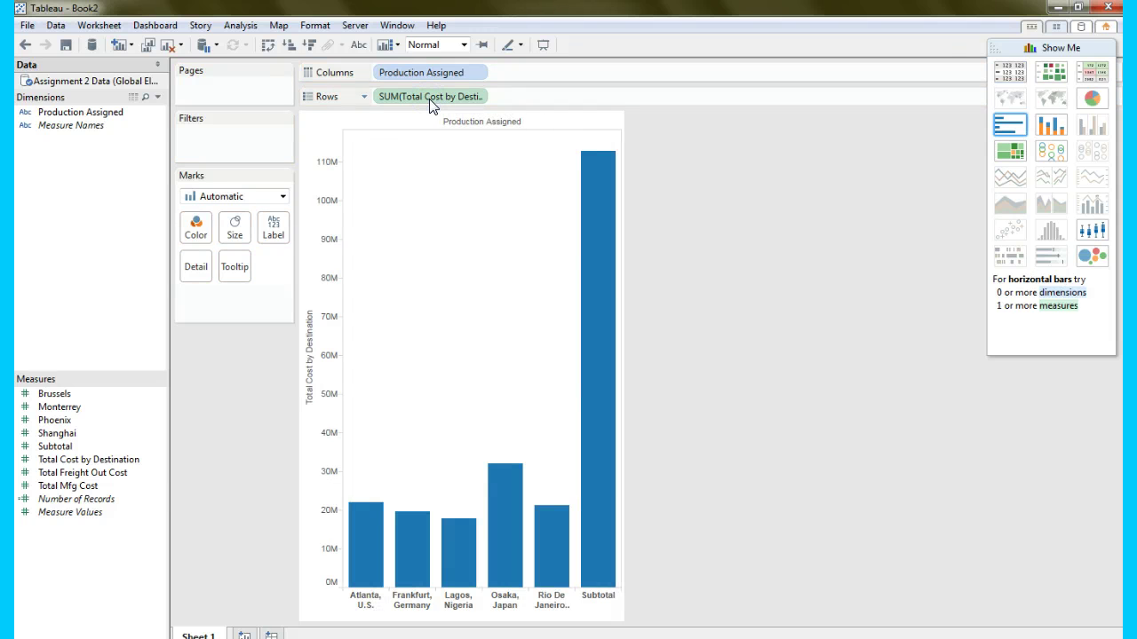
# - Exclude the Subtotal bar and show value labels on every bar
pyautogui.rightClick(593, 194)
pyautogui.click(681, 174)
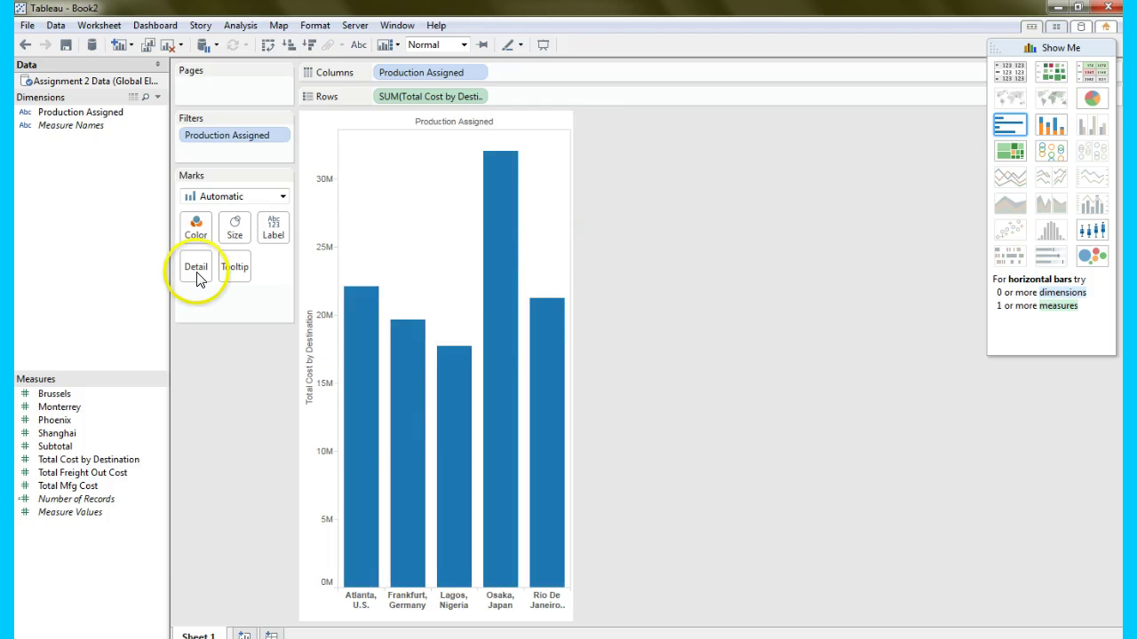
pyautogui.click(273, 232)
pyautogui.click(307, 262)
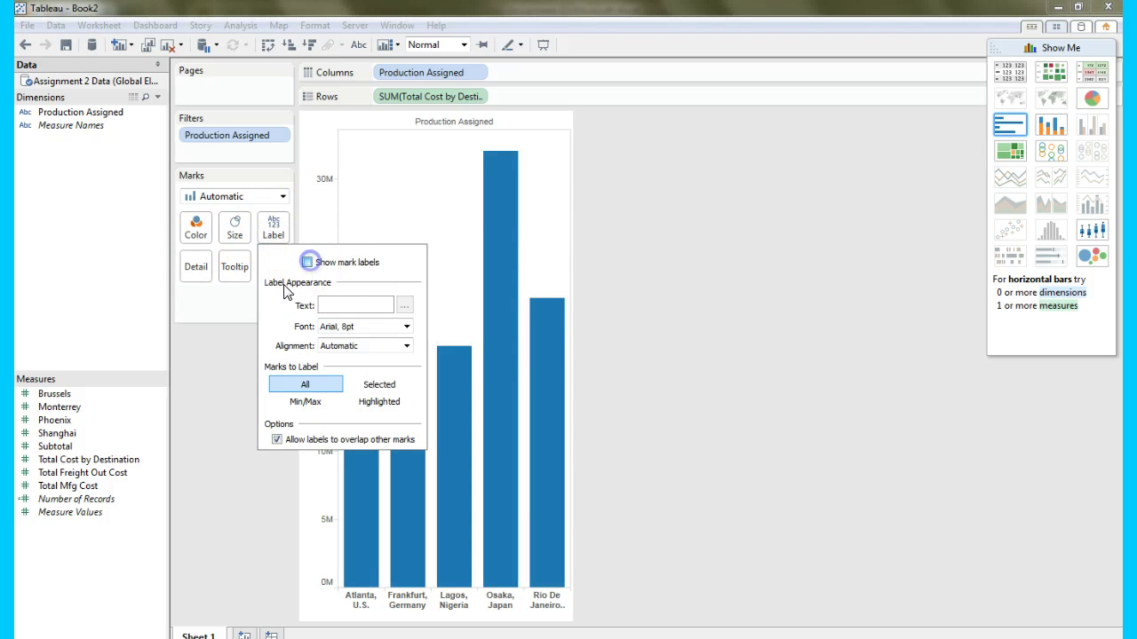
pyautogui.click(259, 564)
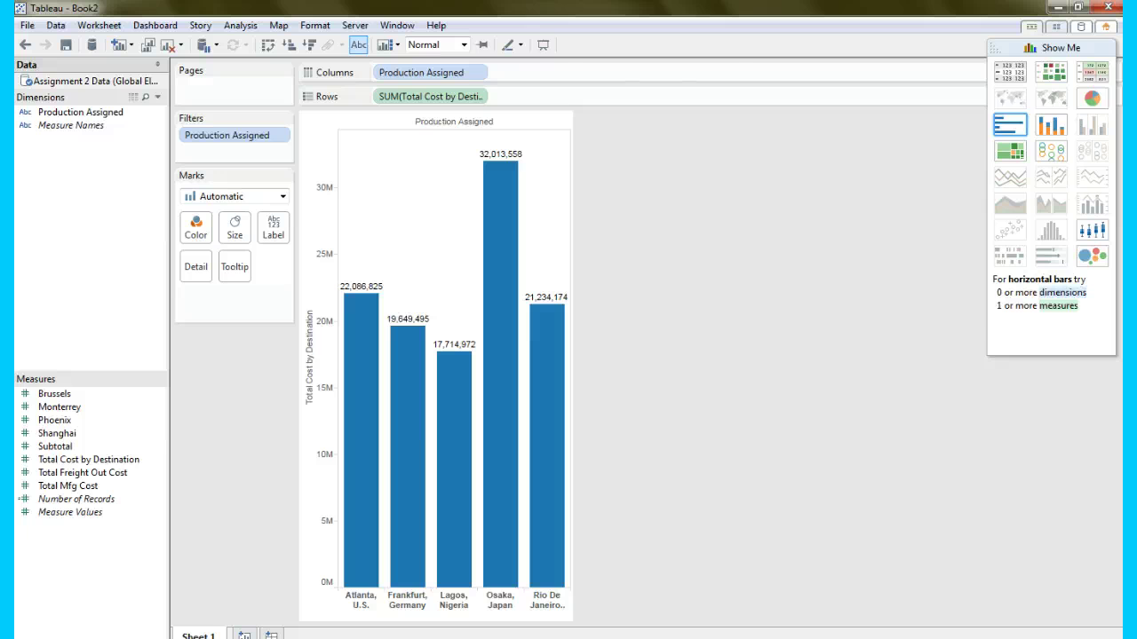
# - Record Osaka, Japan at $32,013,558 in the maximum destination cost table, verifying against Tableau
pyautogui.hotkey('alt', 'Tab')
pyautogui.click(364, 456)
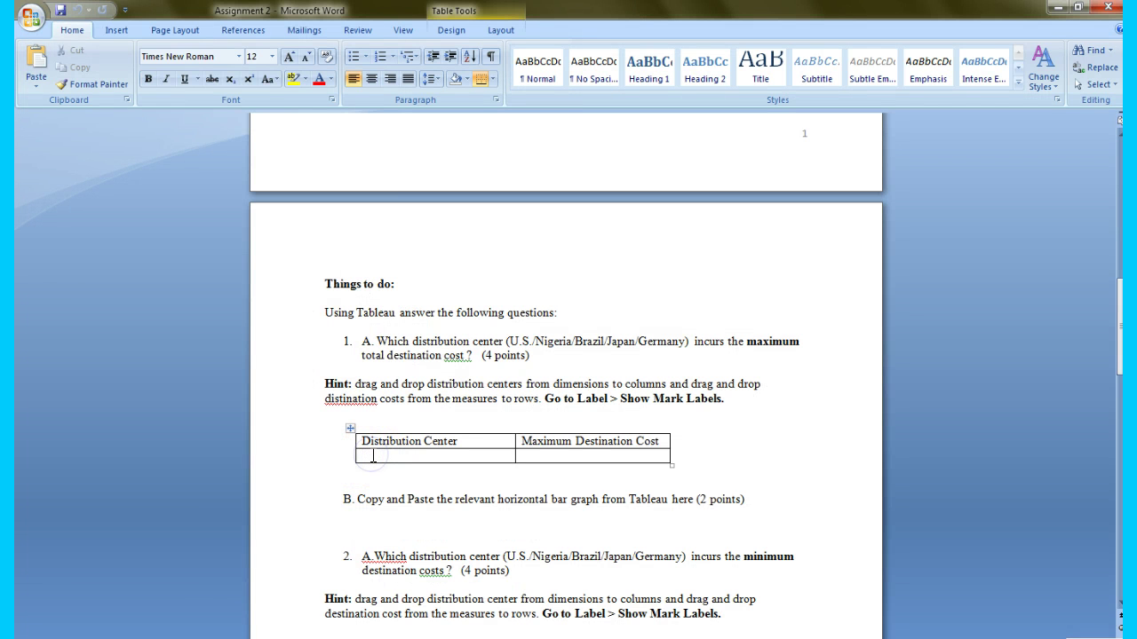
pyautogui.write('Osaka')
pyautogui.write(', Japan')
pyautogui.press('Tab')
pyautogui.click(336, 457)
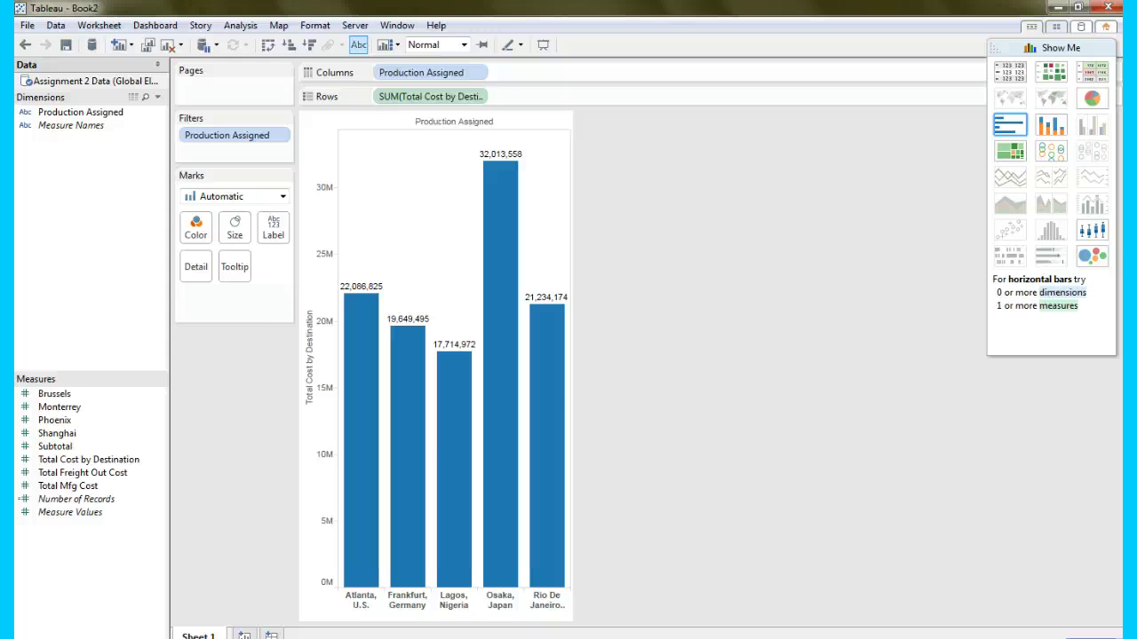
pyautogui.hotkey('alt', 'Tab')
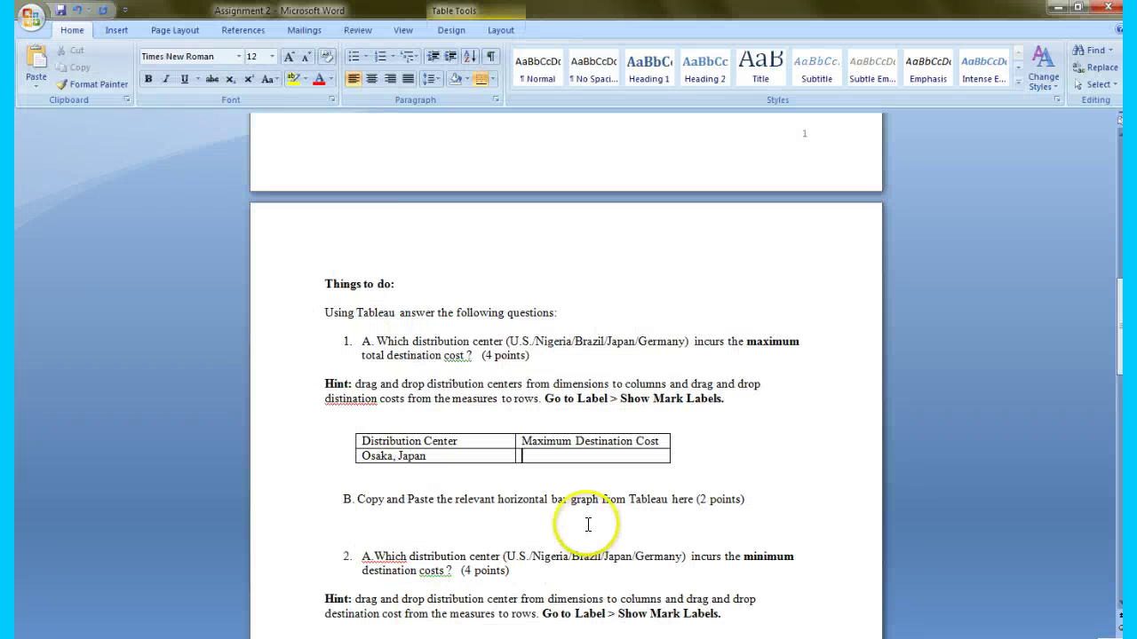
pyautogui.write('$3')
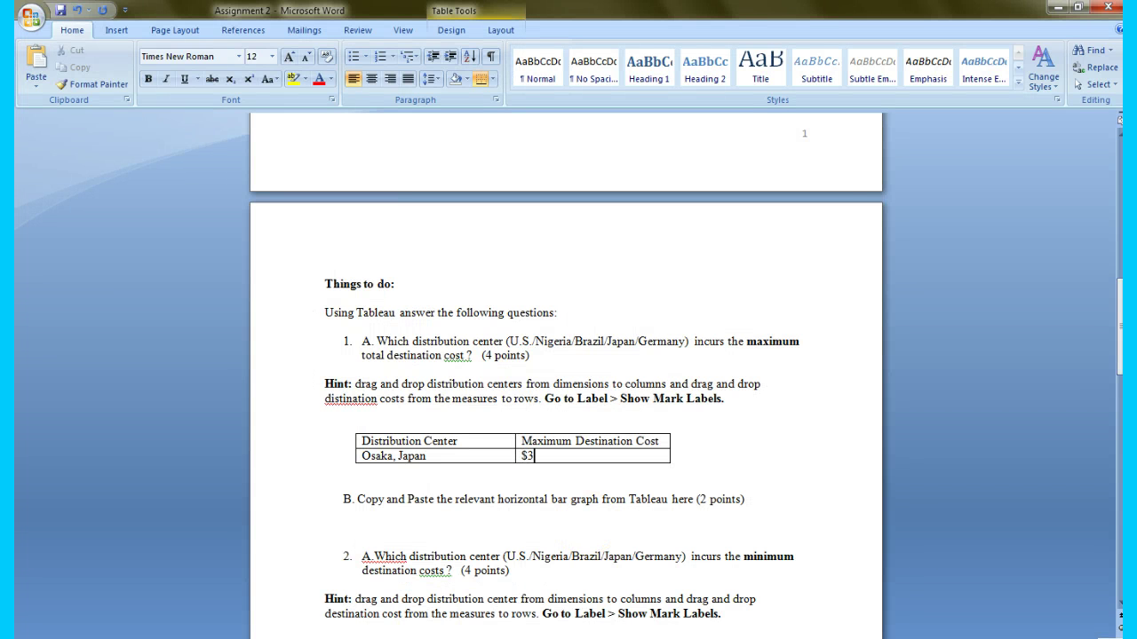
pyautogui.write('2.')
pyautogui.write('013,')
pyautogui.write('558')
pyautogui.hotkey('alt', 'Tab')
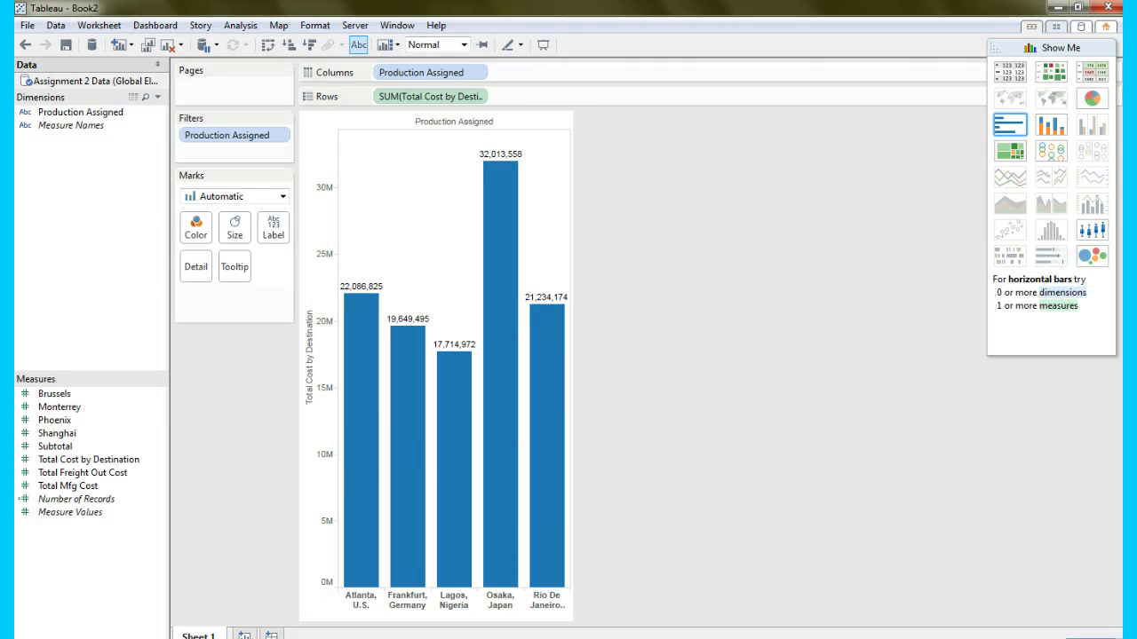
pyautogui.hotkey('alt', 'Tab')
# - Paste the Tableau destination-cost chart screenshot on the line below item B
pyautogui.click(516, 526)
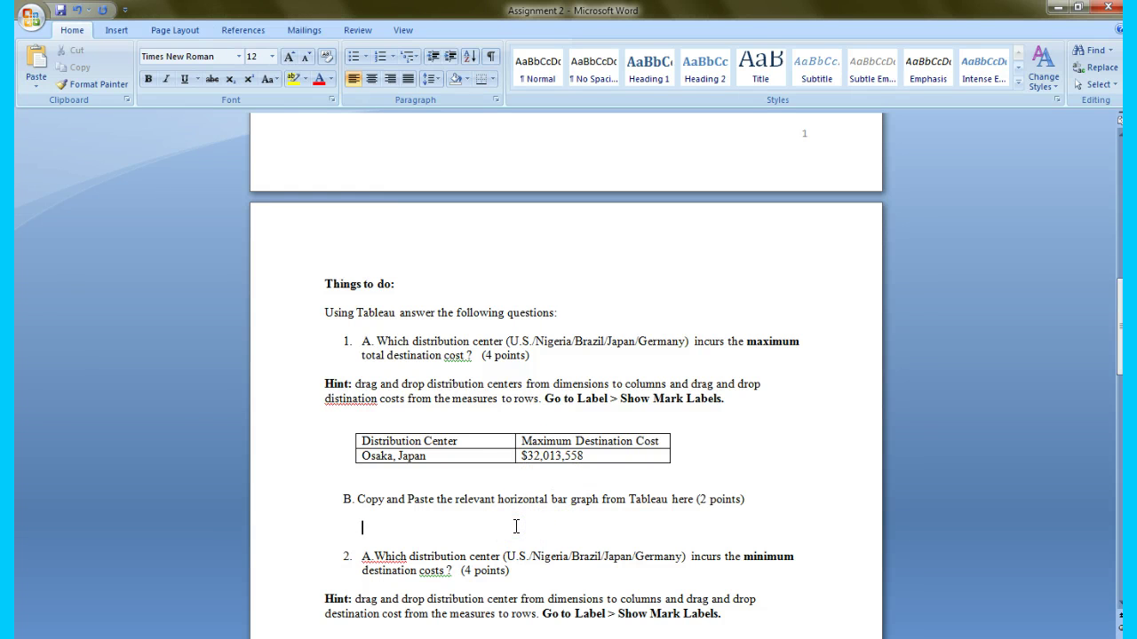
pyautogui.hotkey('ctrl', 'v')
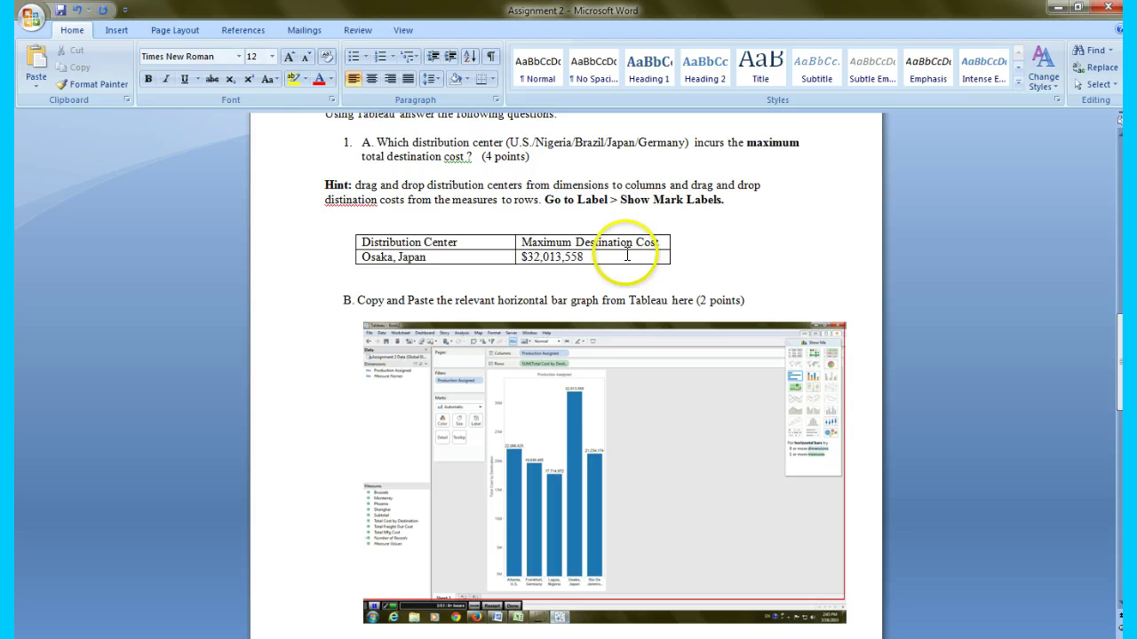
pyautogui.moveTo(1119, 325); pyautogui.dragTo(1108, 398)
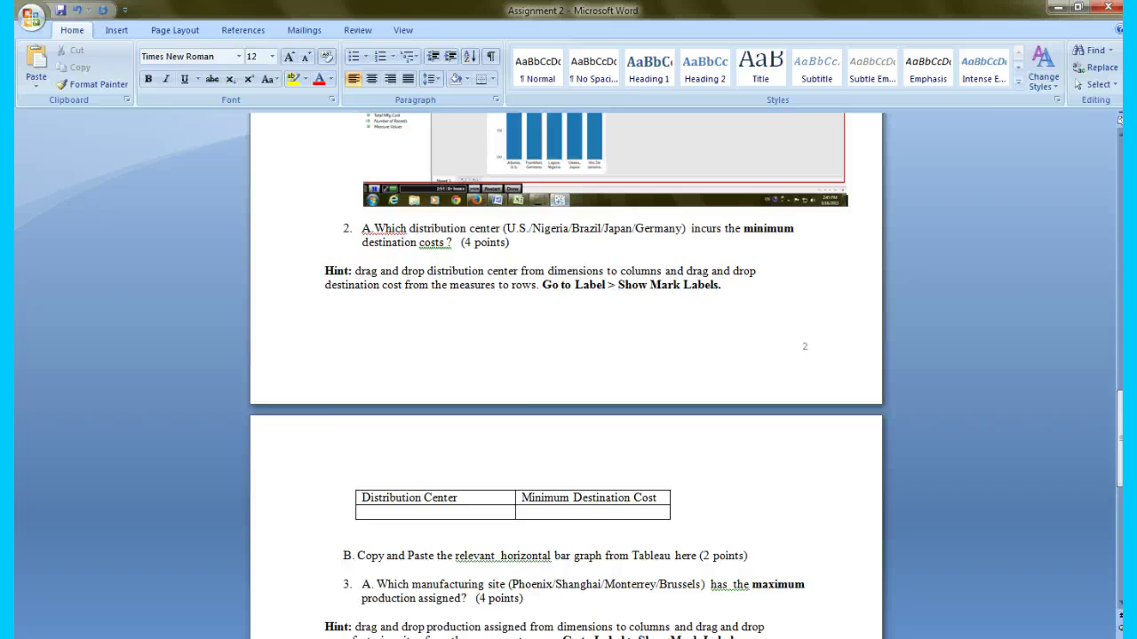
pyautogui.hotkey('alt', 'Tab')
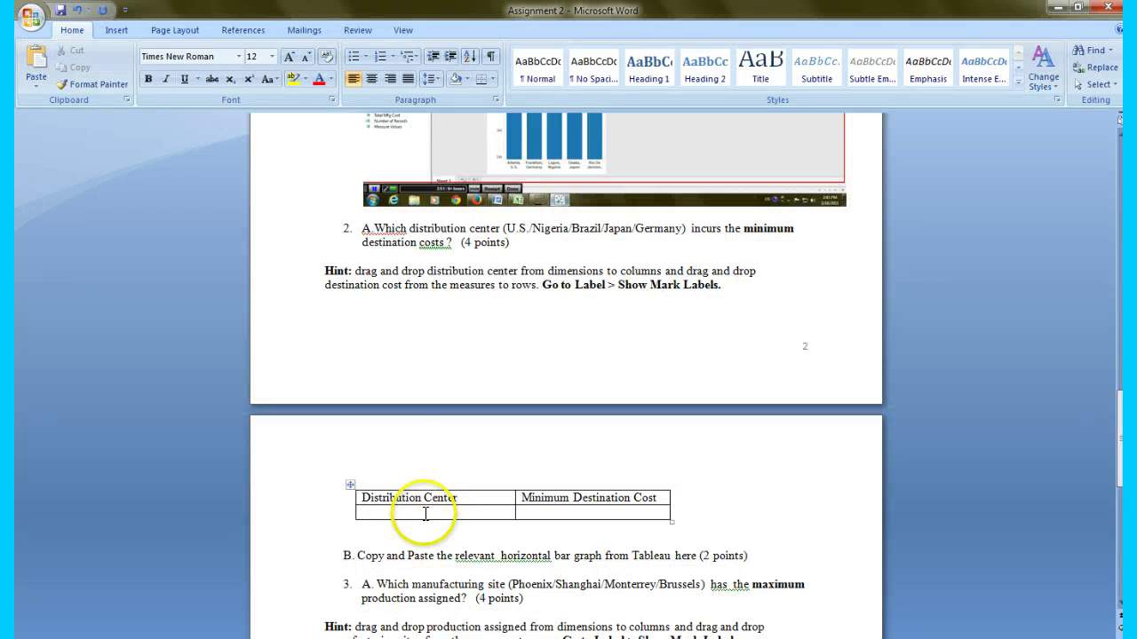
# - Record Lagos, Nigeria at $17,714,972 in the minimum destination cost table, checking Tableau
pyautogui.click(419, 512)
pyautogui.write('Lagos')
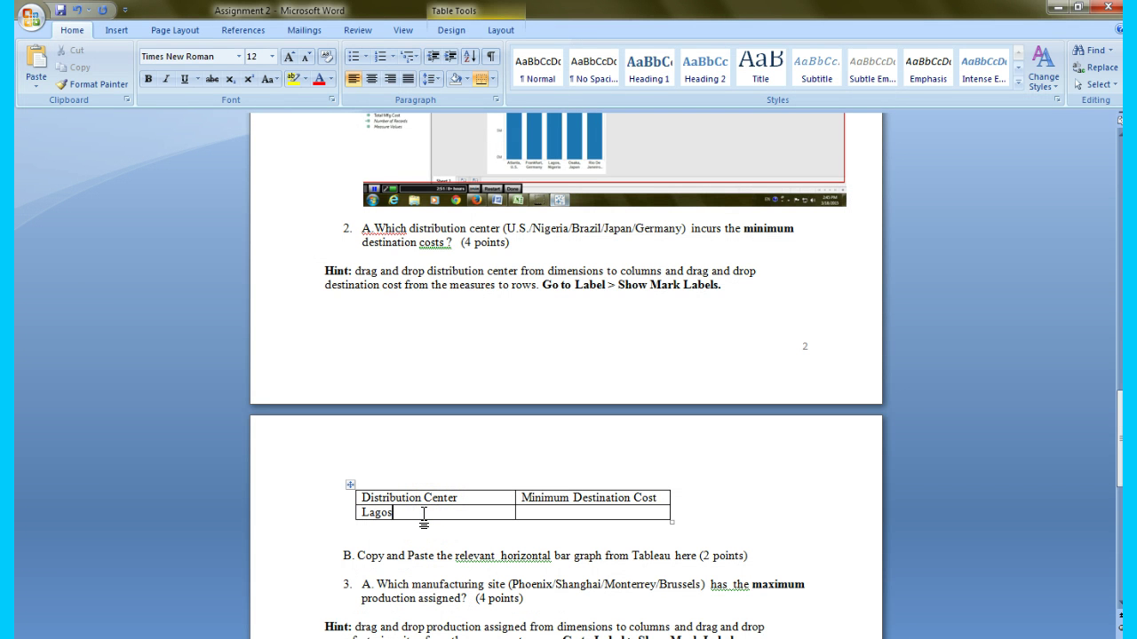
pyautogui.write(', Nigeria\t')
pyautogui.write('$1')
pyautogui.write('7,714,')
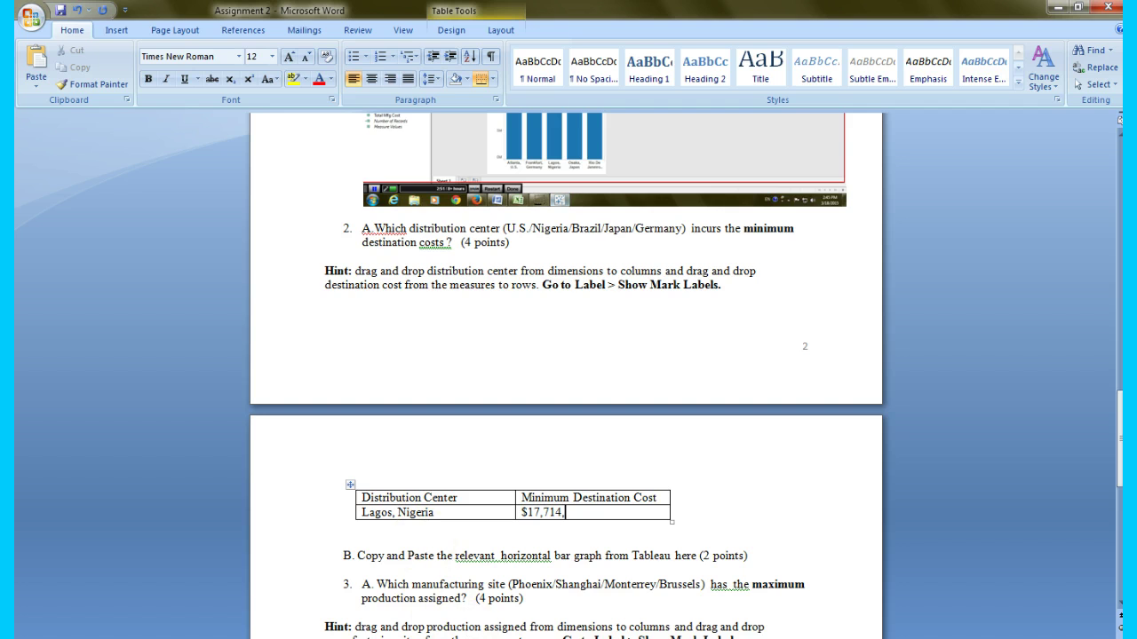
pyautogui.hotkey('alt', 'Tab')
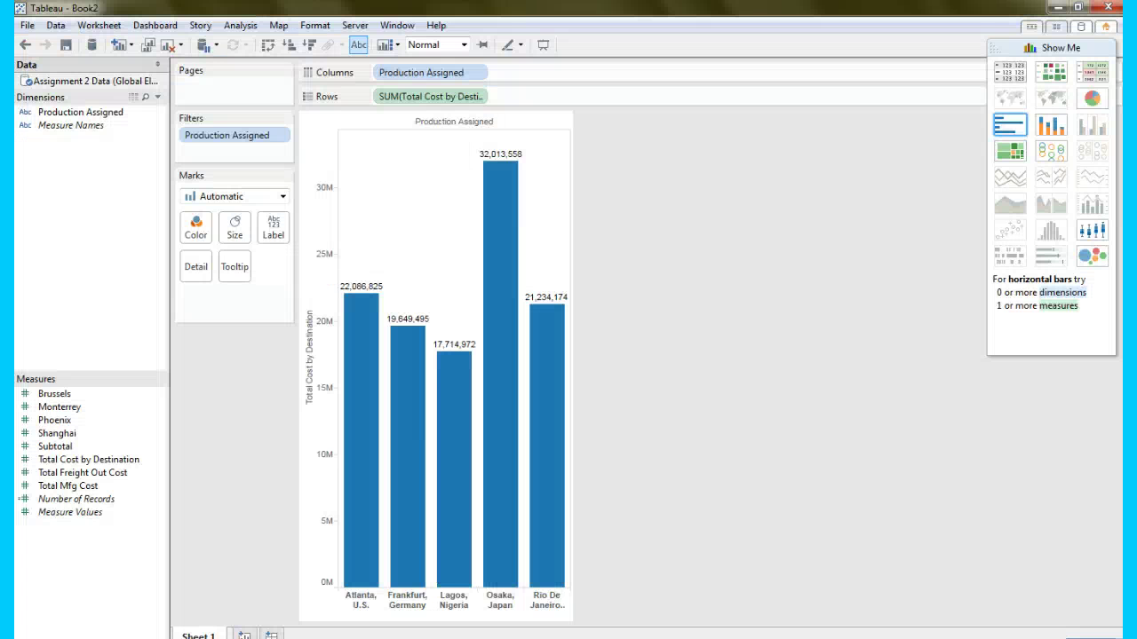
pyautogui.hotkey('alt', 'Tab')
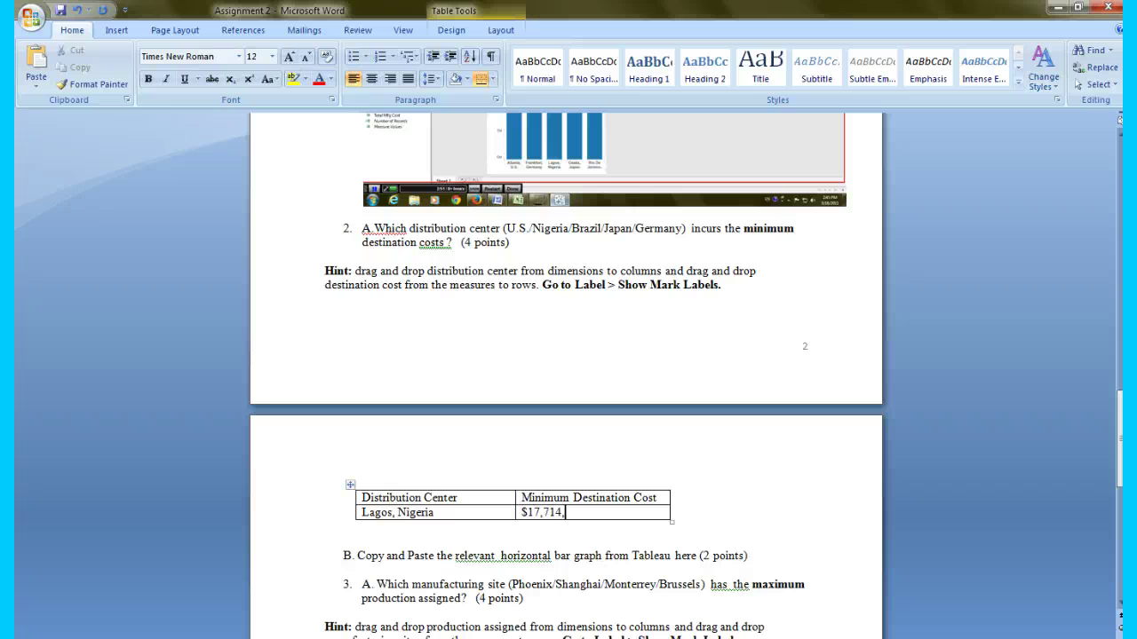
pyautogui.write('972')
pyautogui.hotkey('alt', 'Tab')
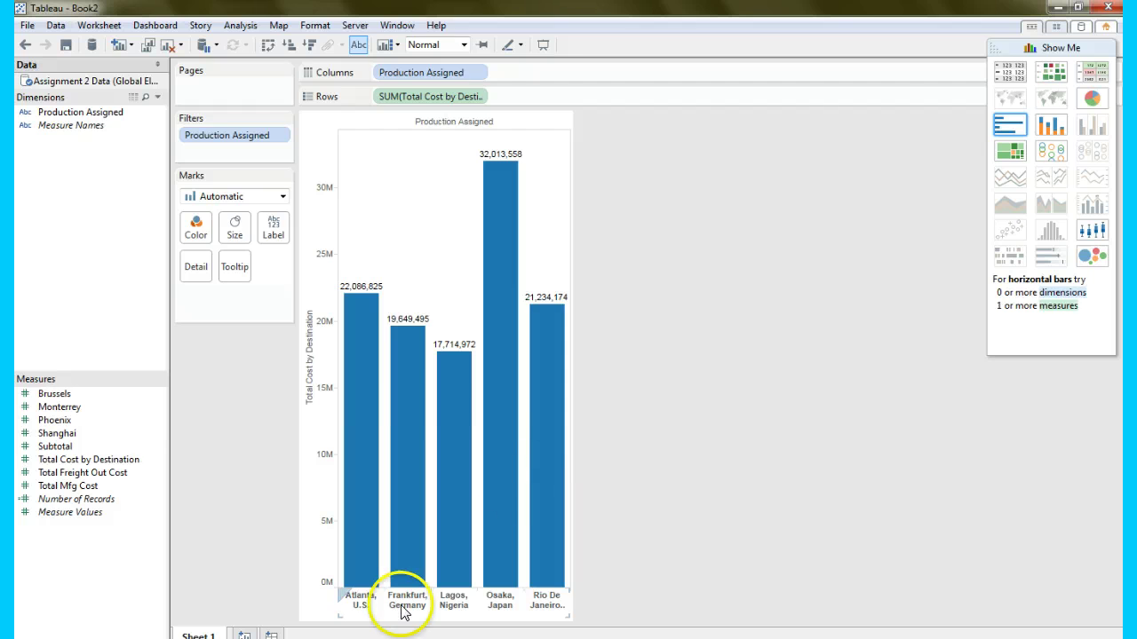
pyautogui.hotkey('alt', 'Tab')
# - Paste the Tableau chart screenshot on a new line after item B's (2 points) text
pyautogui.click(771, 555)
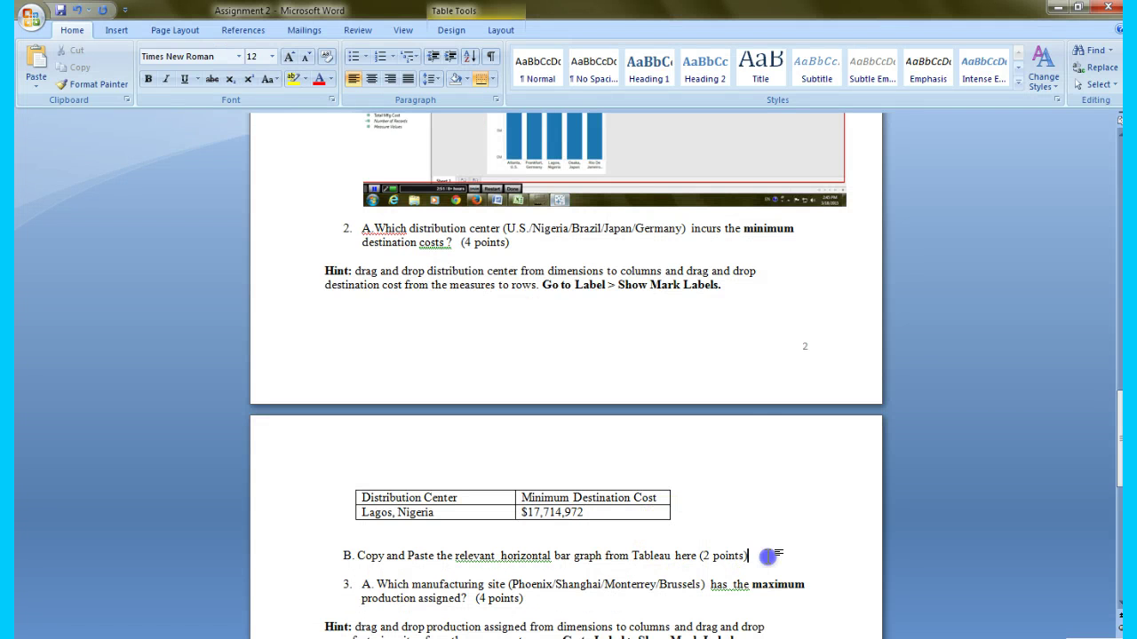
pyautogui.press('Return')
pyautogui.hotkey('ctrl', 'v')
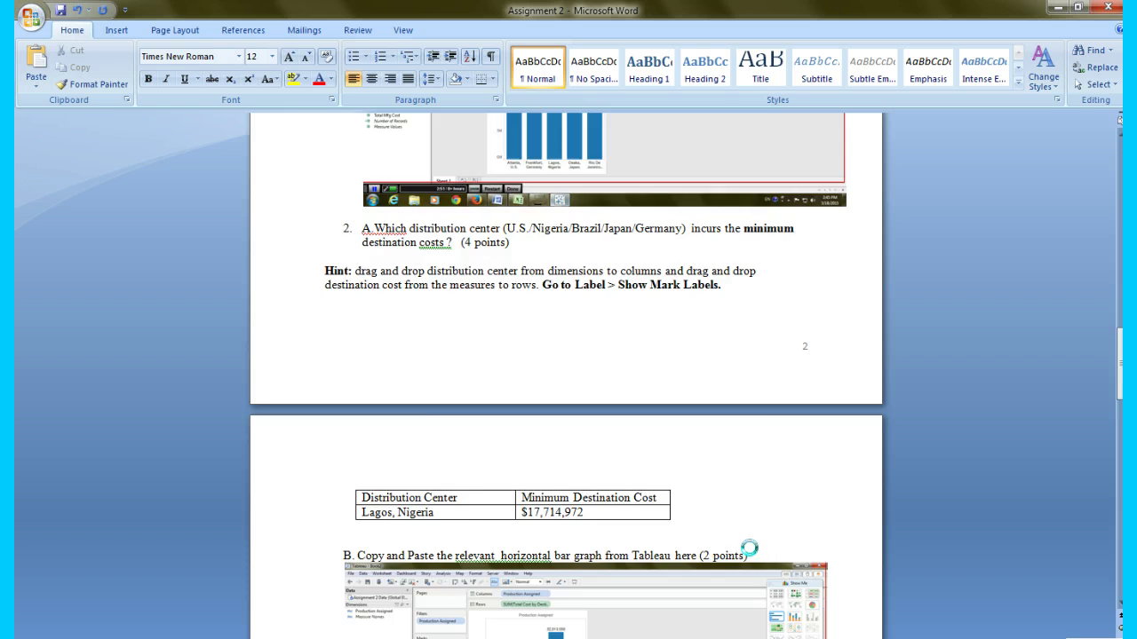
pyautogui.scroll(-5, 749, 548)
pyautogui.moveTo(1117, 368); pyautogui.dragTo(1116, 440)
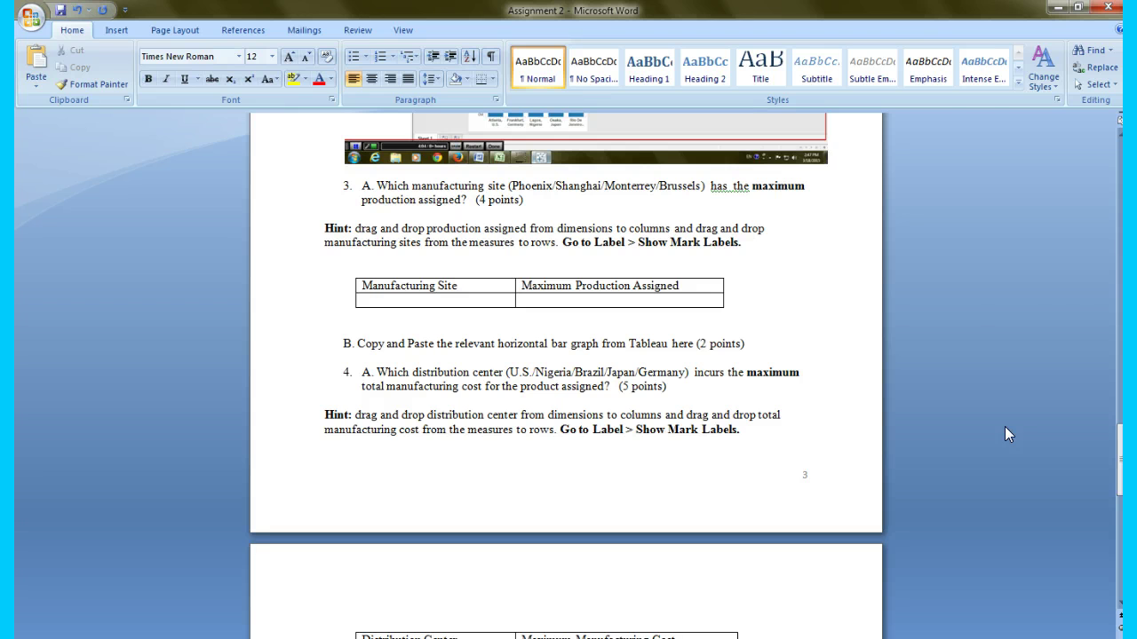
# - Clear the Tableau sheet and chart Brussels, Monterrey, Phoenix and Shanghai bars by Production Assigned
pyautogui.hotkey('alt', 'Tab')
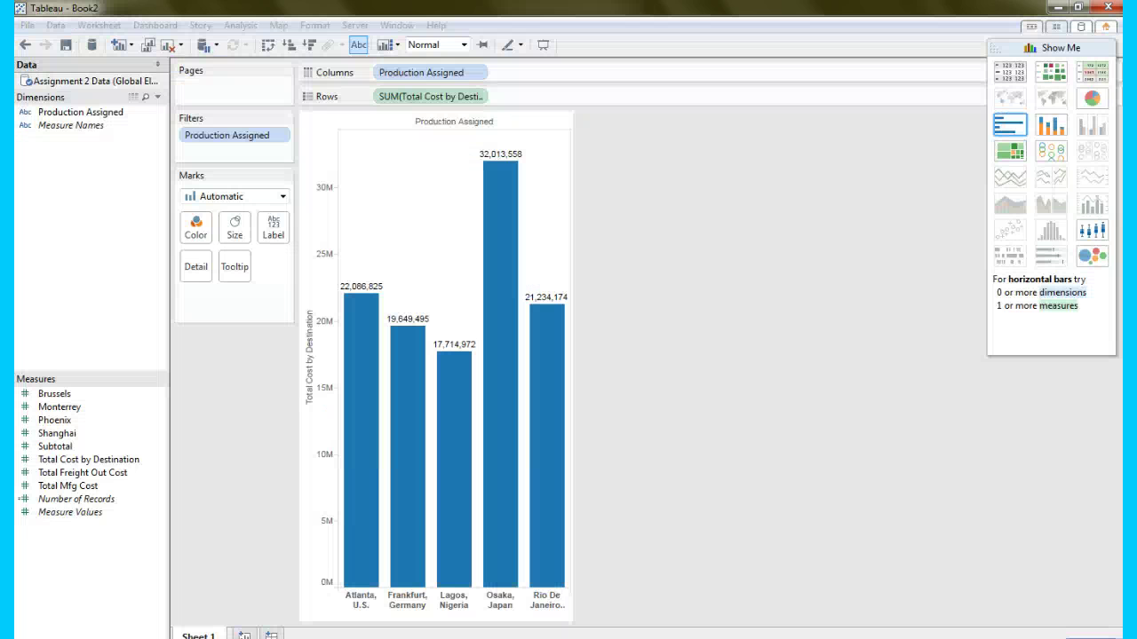
pyautogui.click(168, 46)
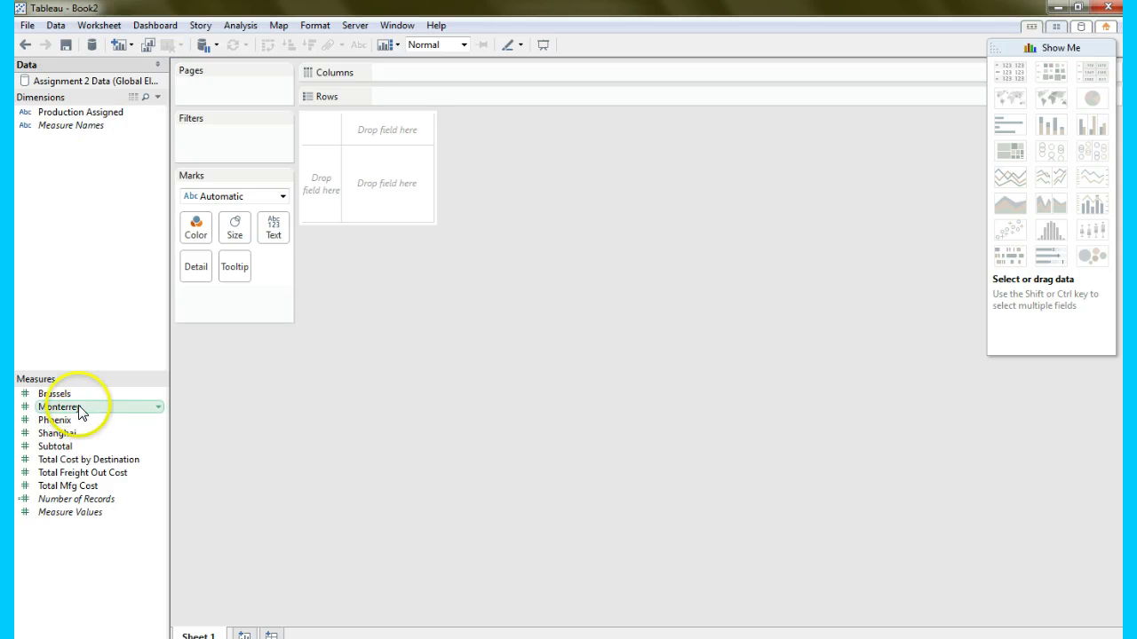
pyautogui.click(55, 394)
pyautogui.moveTo(58, 404); pyautogui.dragTo(409, 78)
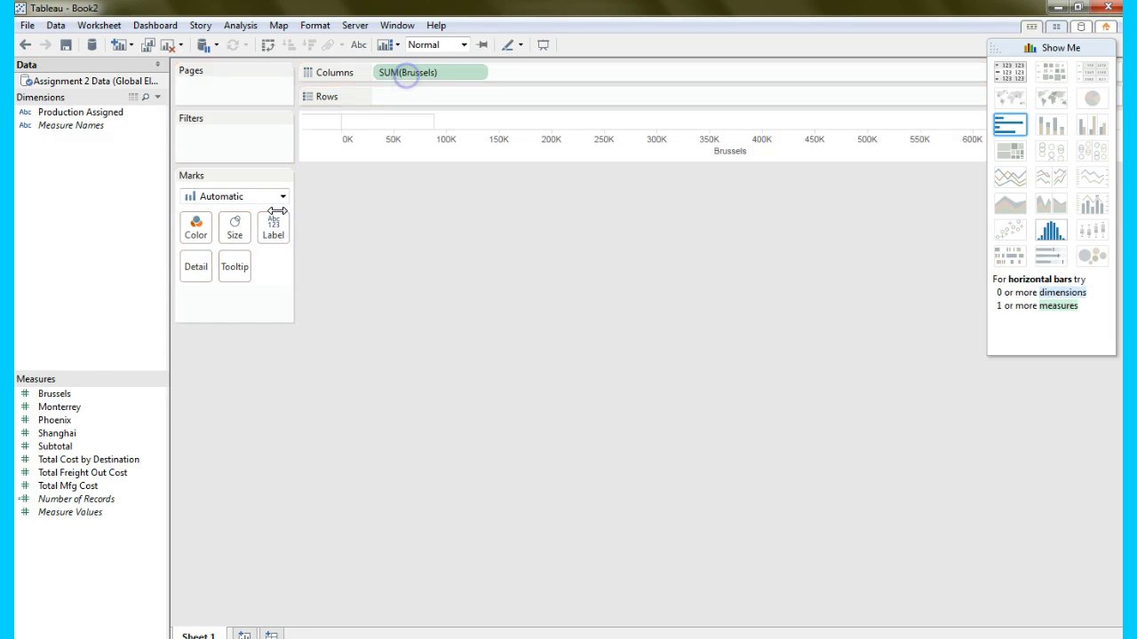
pyautogui.click(60, 410)
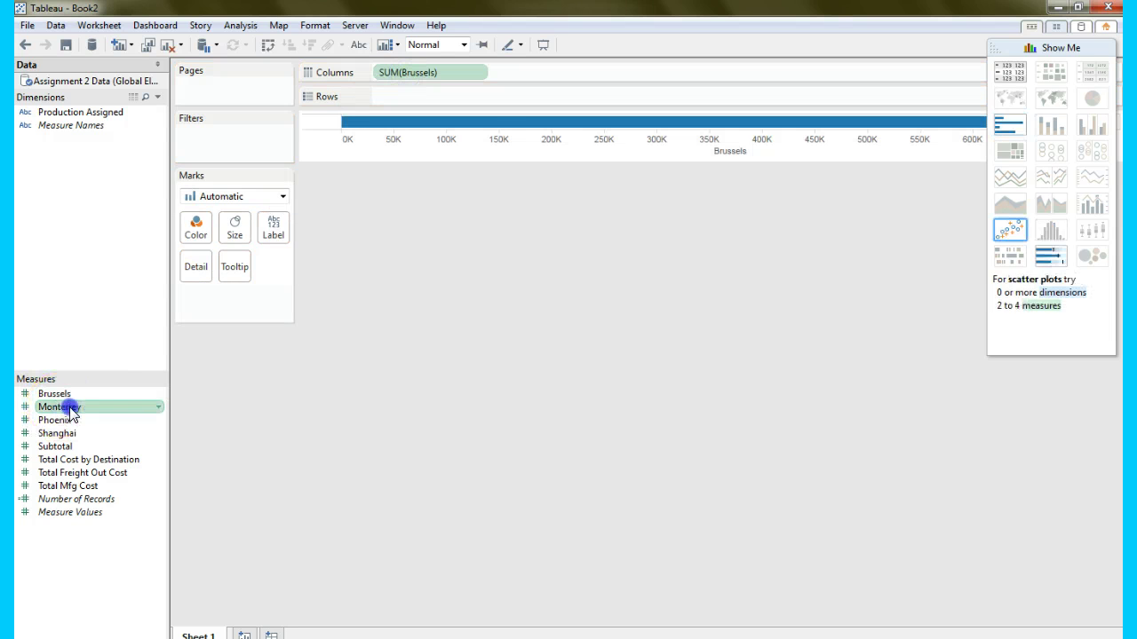
pyautogui.moveTo(60, 414); pyautogui.dragTo(524, 73)
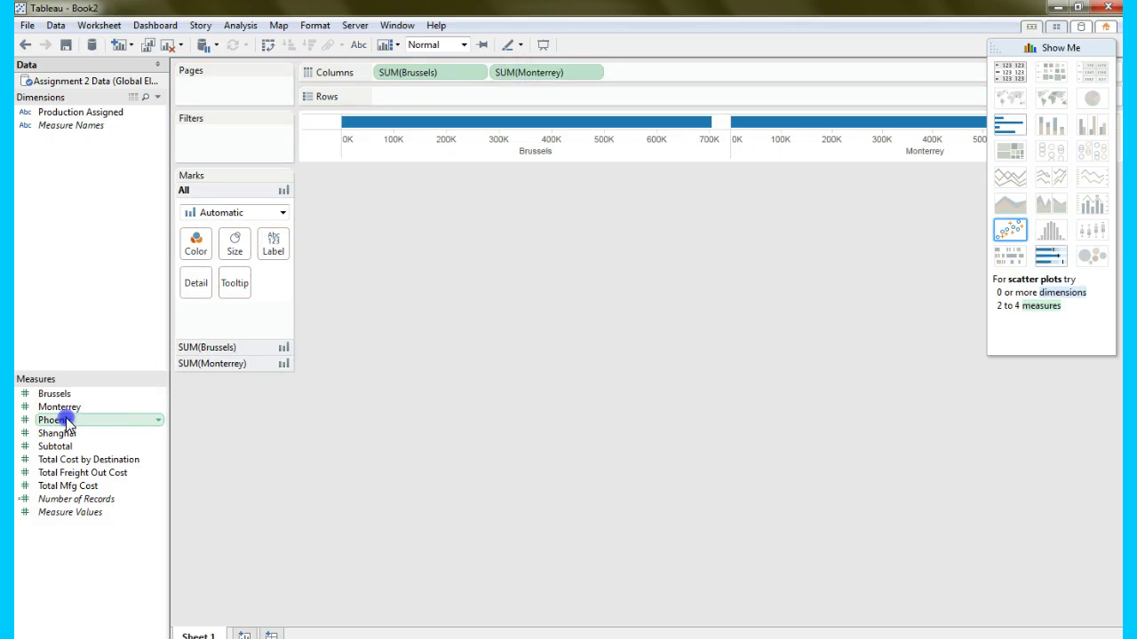
pyautogui.moveTo(54, 421); pyautogui.dragTo(638, 73)
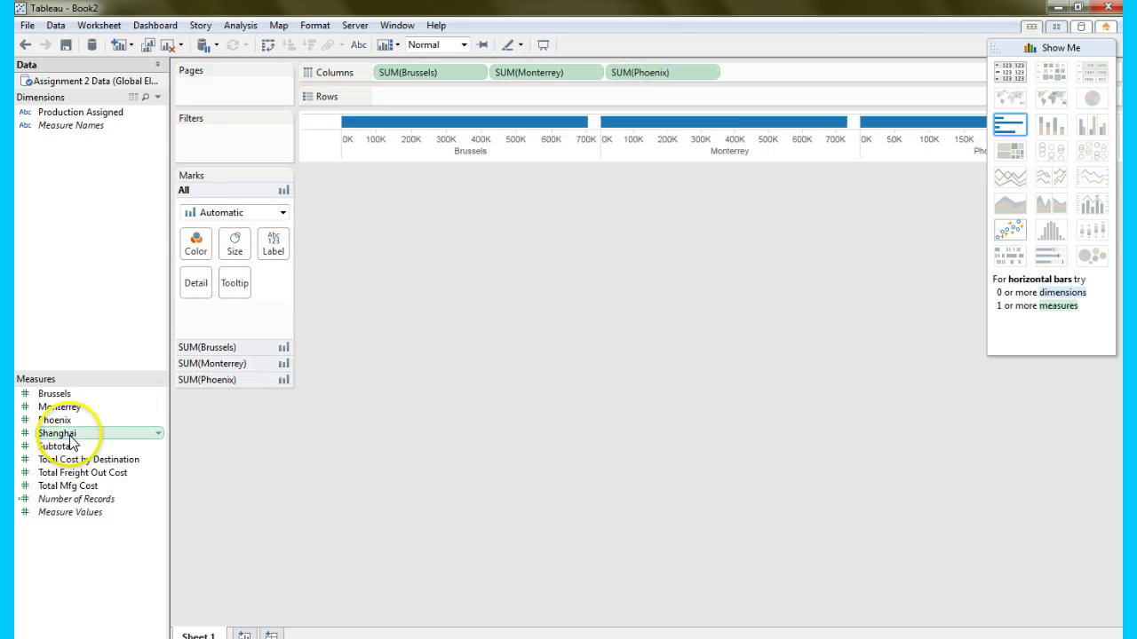
pyautogui.moveTo(55, 433); pyautogui.dragTo(762, 76)
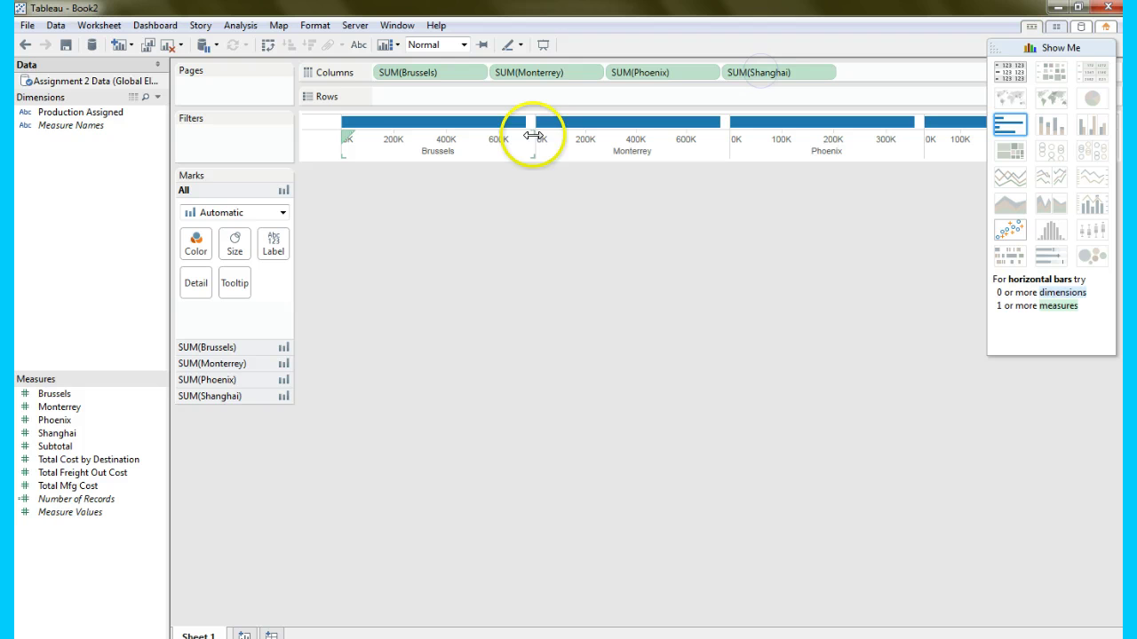
pyautogui.moveTo(111, 111); pyautogui.dragTo(459, 102)
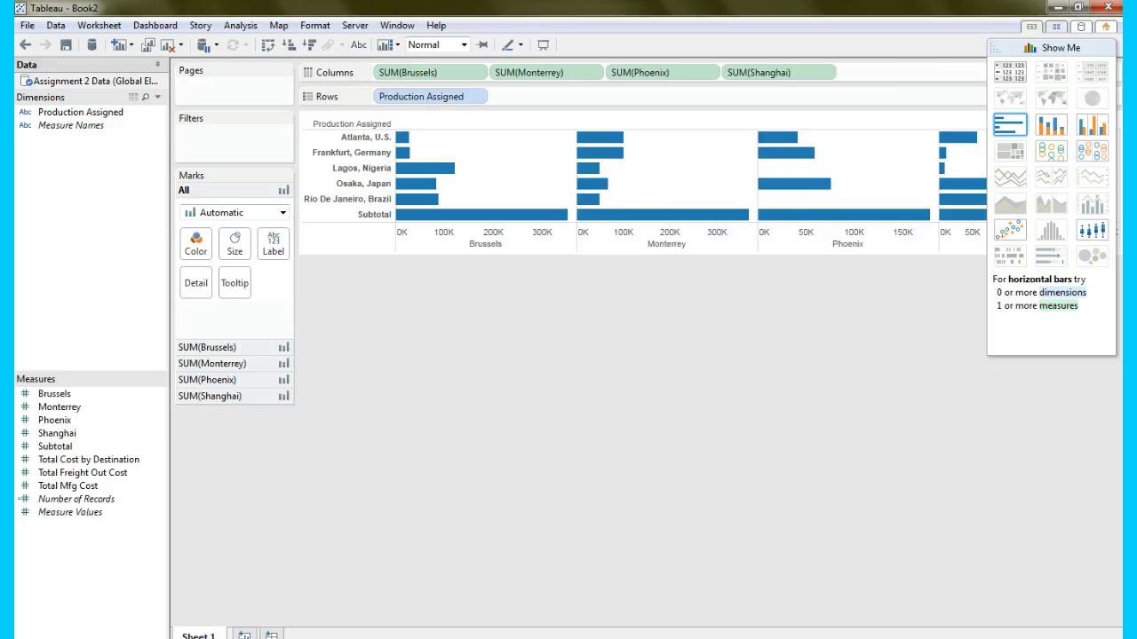
pyautogui.click(882, 132)
# - Switch to side-by-side bars, show mark labels, and move the Show Me panel aside
pyautogui.click(1092, 126)
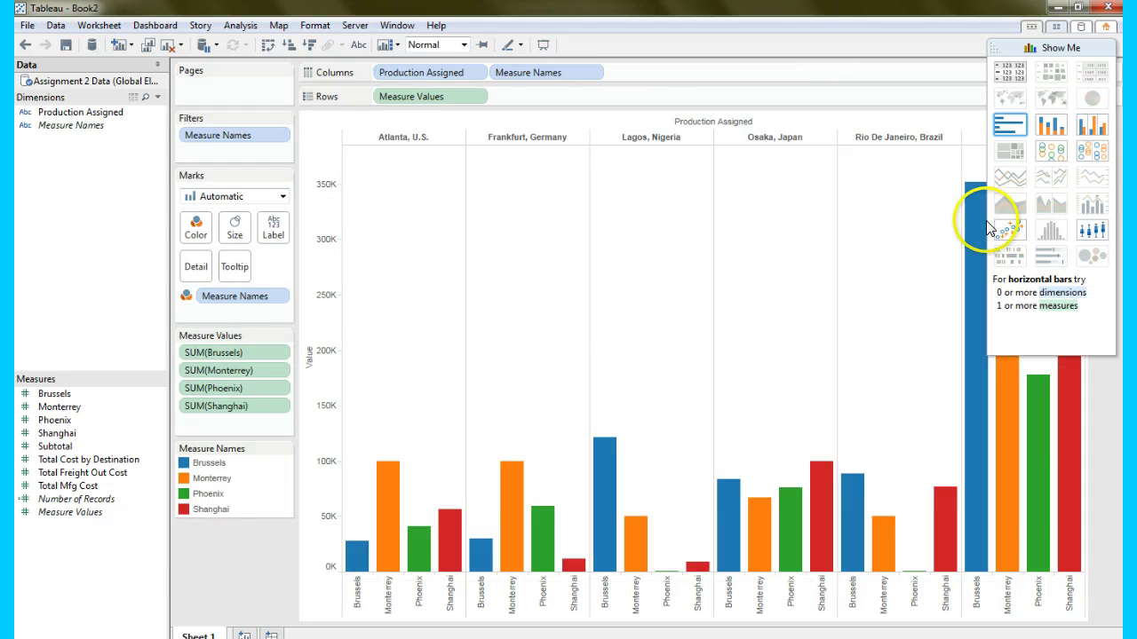
pyautogui.click(1094, 126)
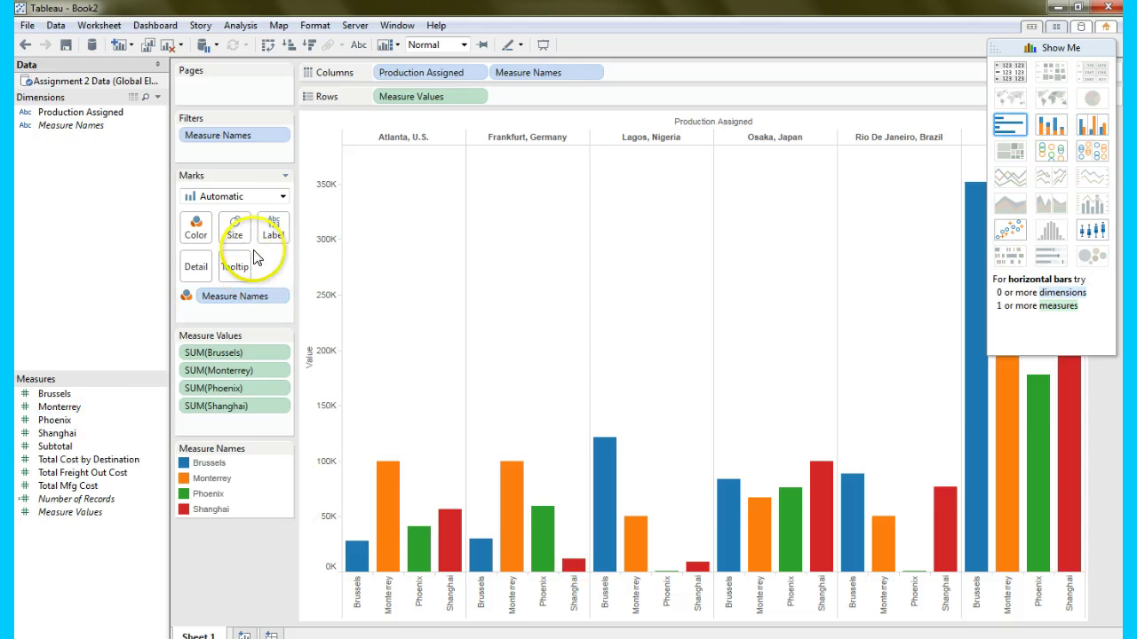
pyautogui.click(272, 229)
pyautogui.click(308, 262)
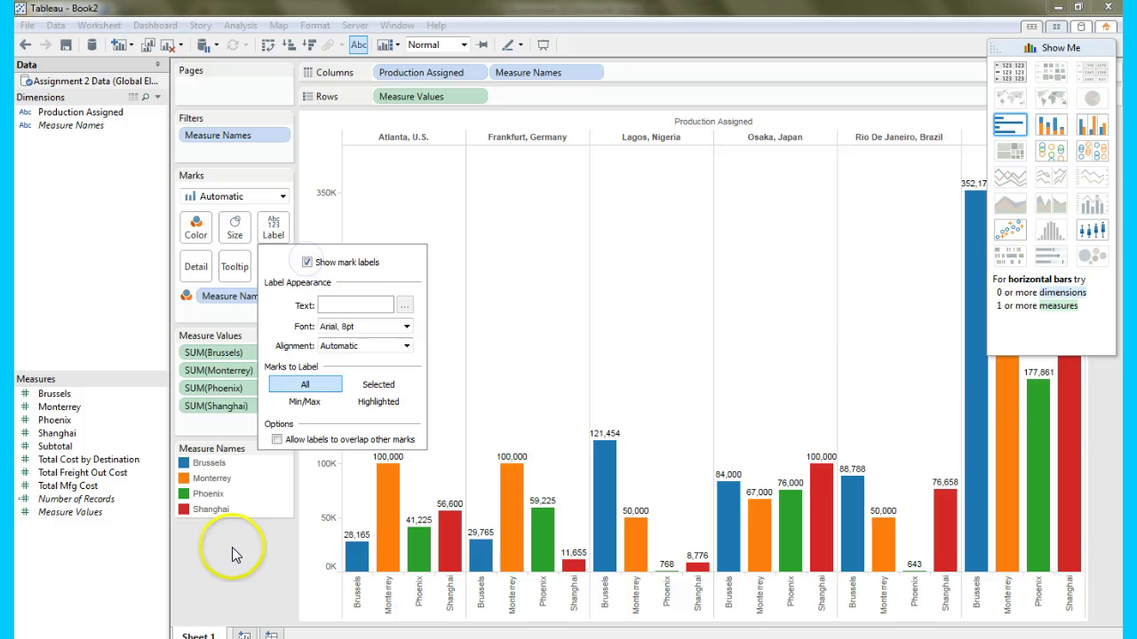
pyautogui.click(232, 555)
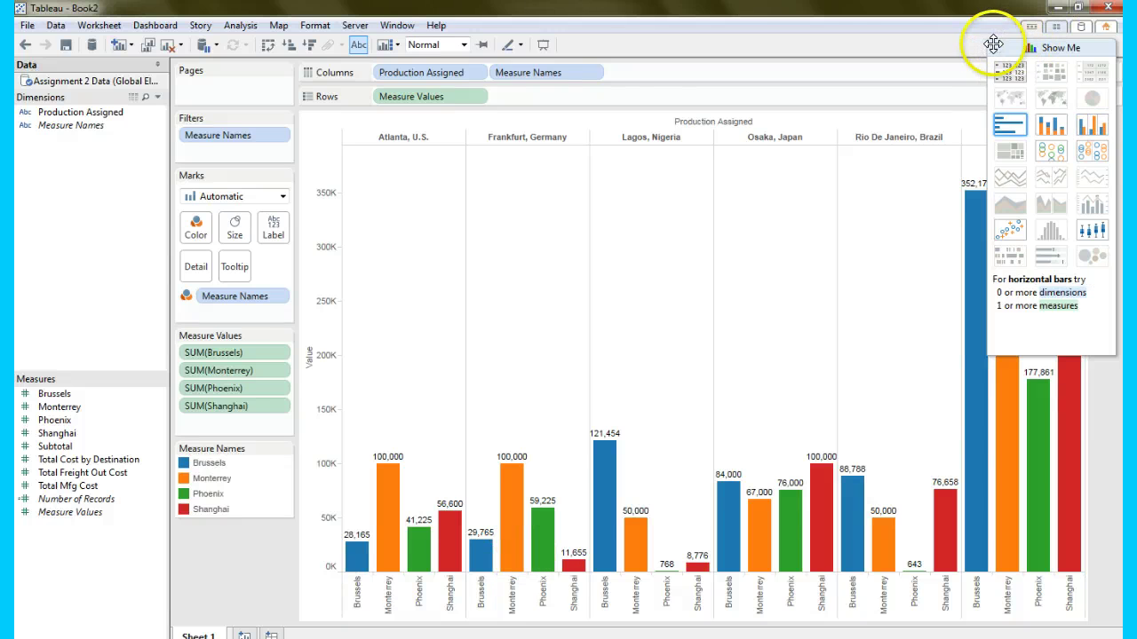
pyautogui.moveTo(993, 44); pyautogui.dragTo(776, 45)
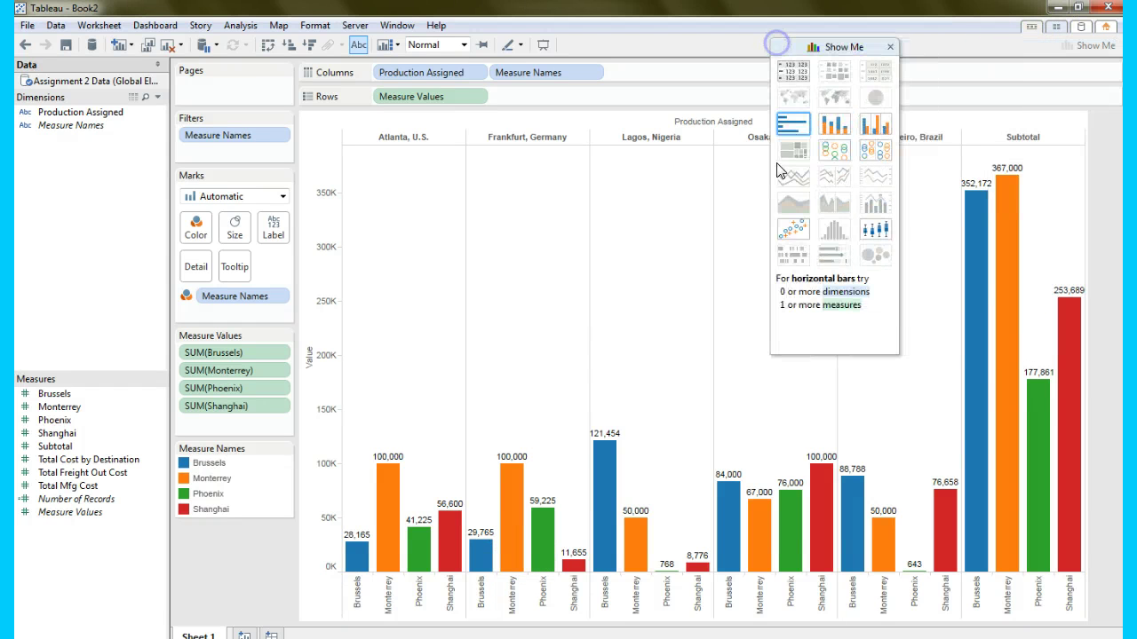
pyautogui.click(726, 269)
# - Enter Monterrey as the maximum-production manufacturing site in the question 3 table
pyautogui.click(641, 327)
pyautogui.click(612, 366)
pyautogui.hotkey('alt', 'Tab')
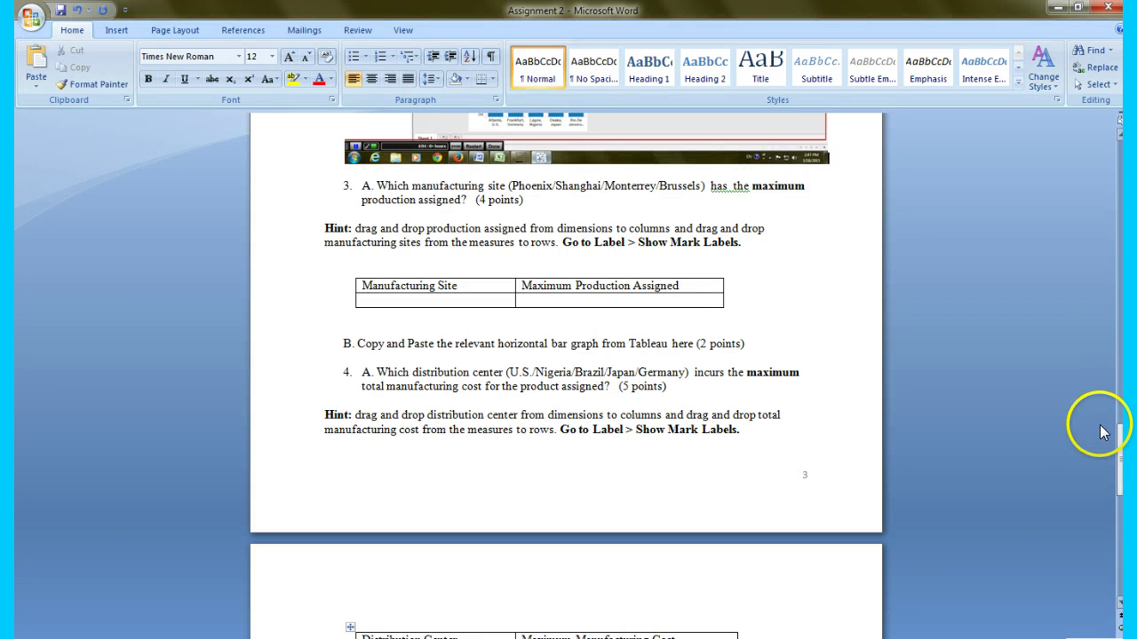
pyautogui.moveTo(1121, 437); pyautogui.dragTo(1120, 445)
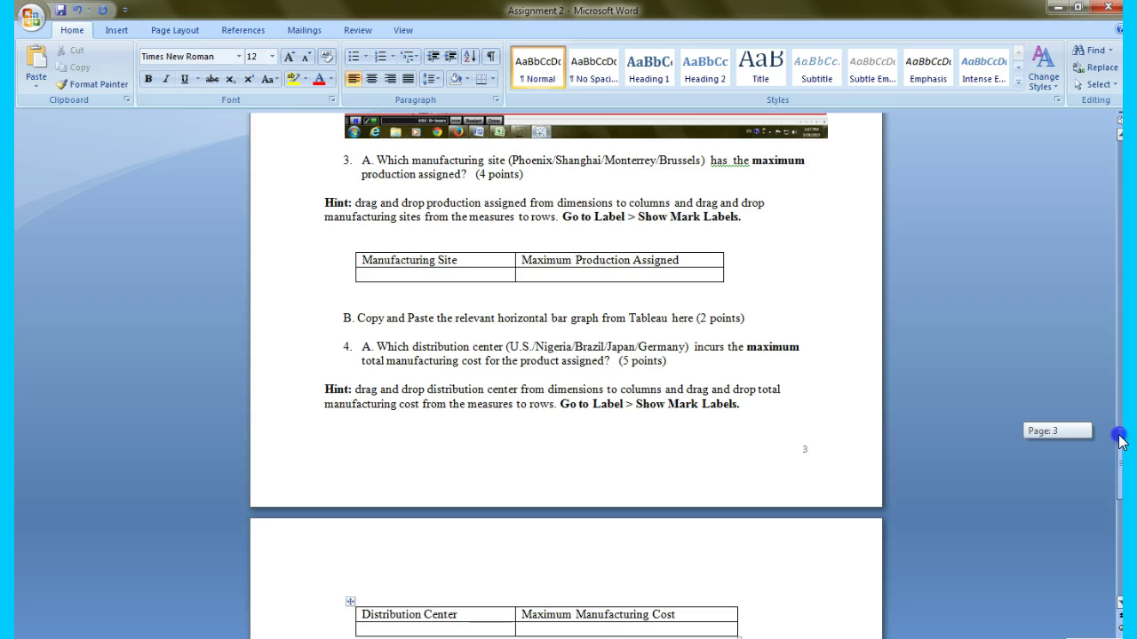
pyautogui.click(457, 274)
pyautogui.write('Mon')
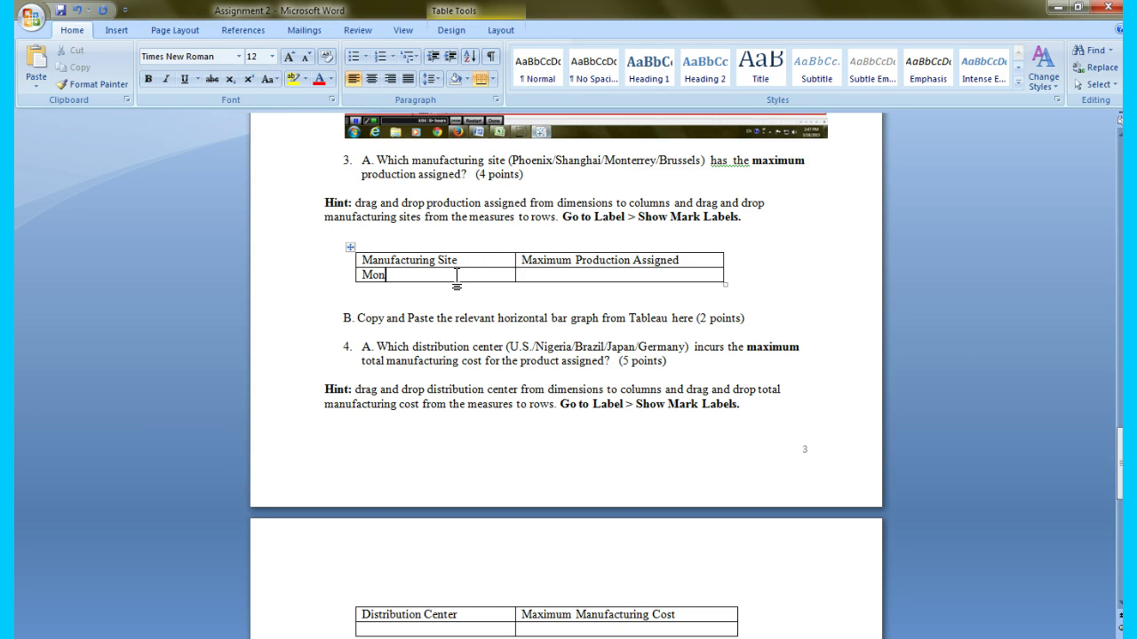
pyautogui.write('terrey')
pyautogui.click(549, 277)
pyautogui.hotkey('alt', 'Tab')
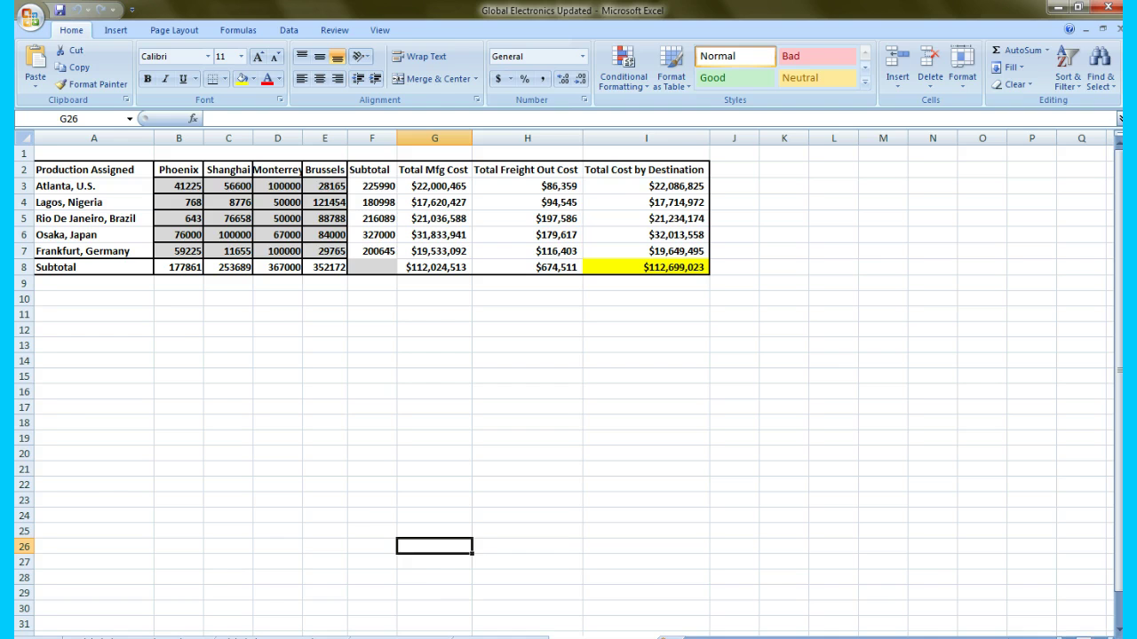
pyautogui.hotkey('alt', 'Tab')
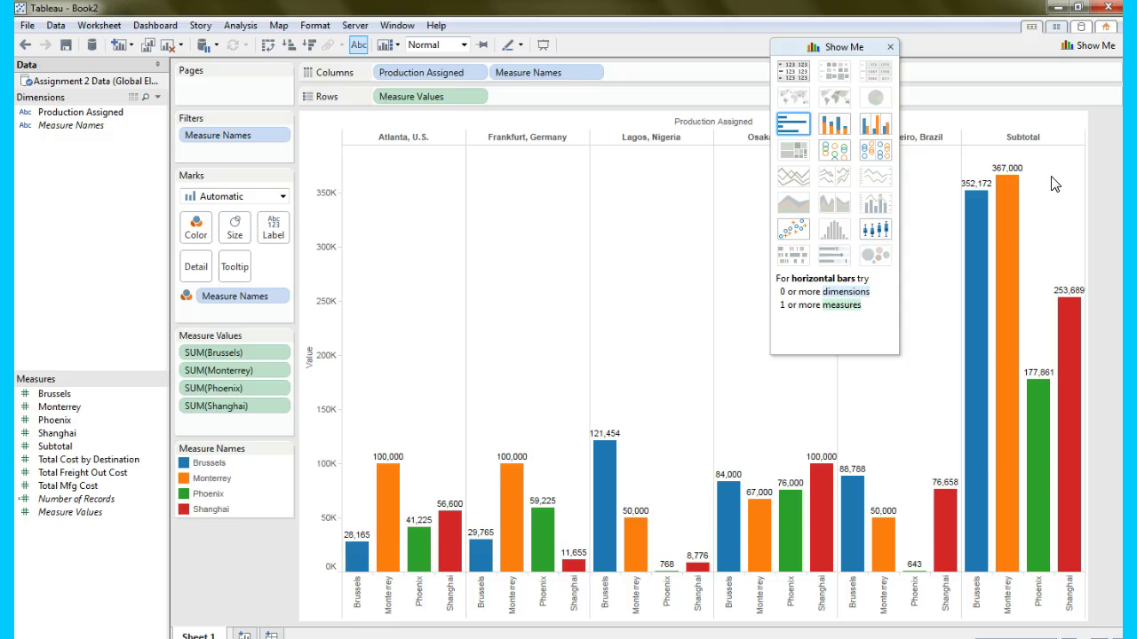
pyautogui.click(952, 282)
# - Enter 376,000 as Monterrey's maximum production and add a blank line below part B
pyautogui.hotkey('alt', 'Tab')
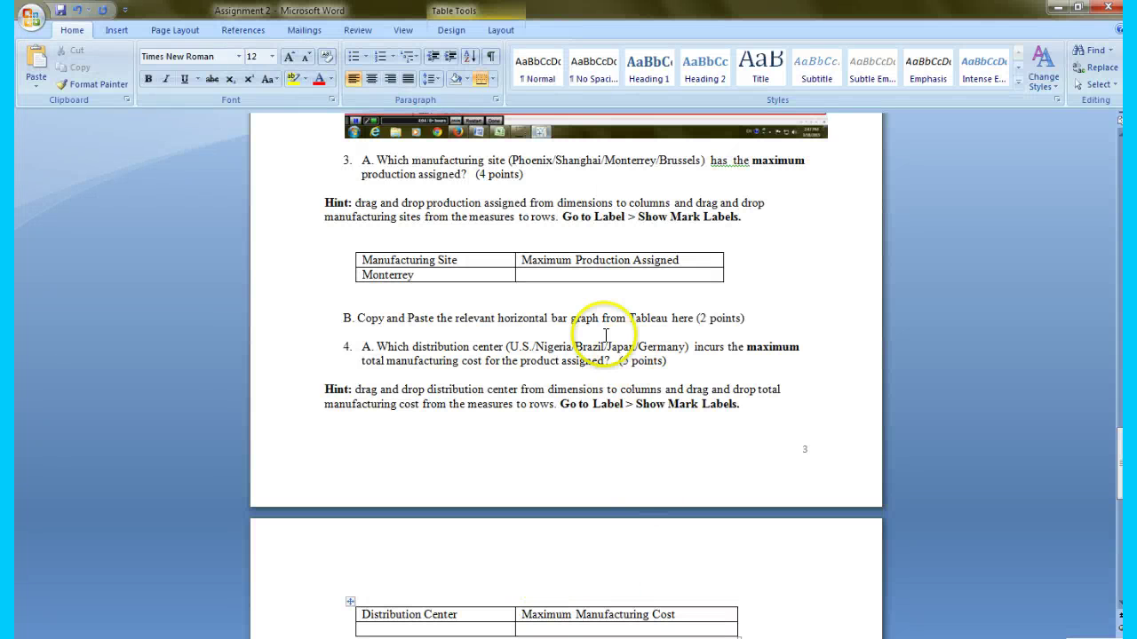
pyautogui.write('376,')
pyautogui.write('000')
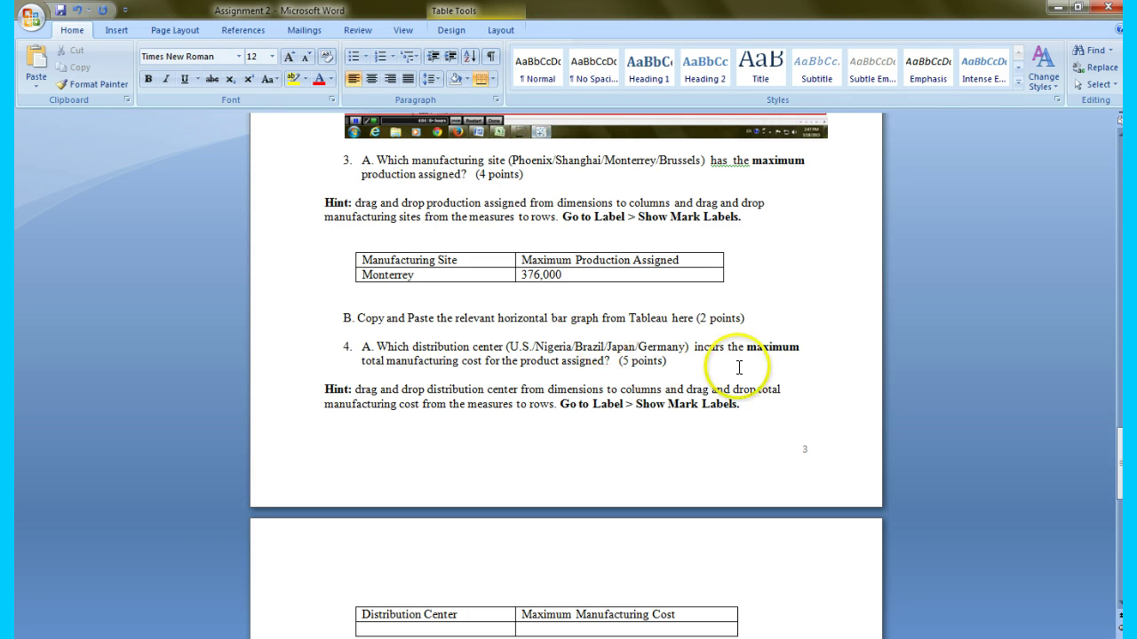
pyautogui.click(761, 316)
pyautogui.press('Return')
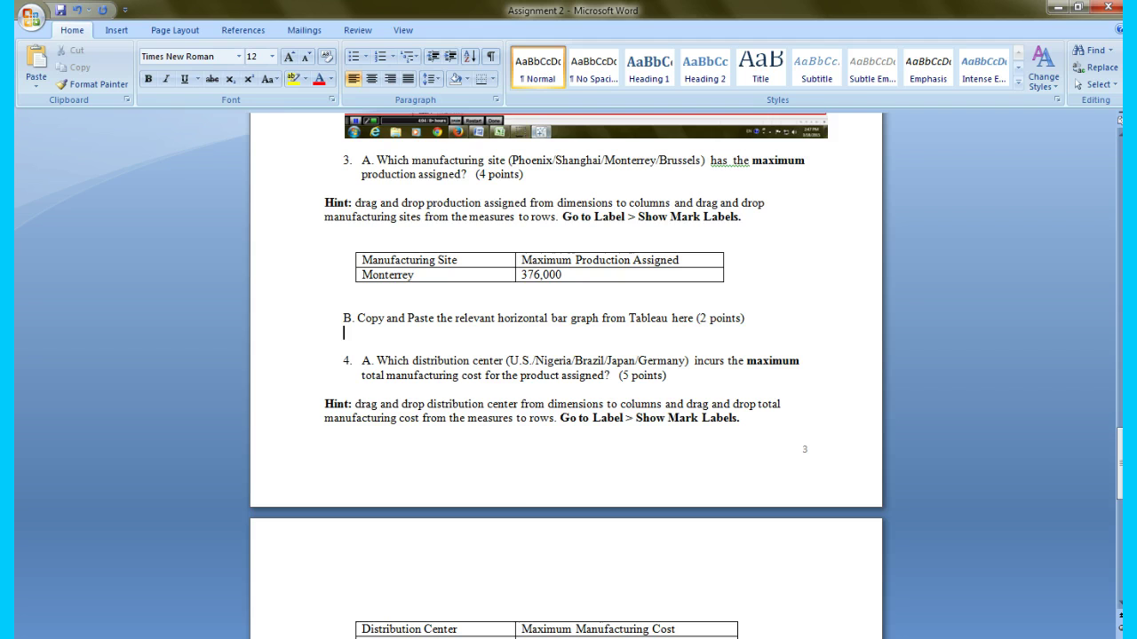
# - Paste the Tableau bar chart screenshot under part B of question 3
pyautogui.click(353, 632)
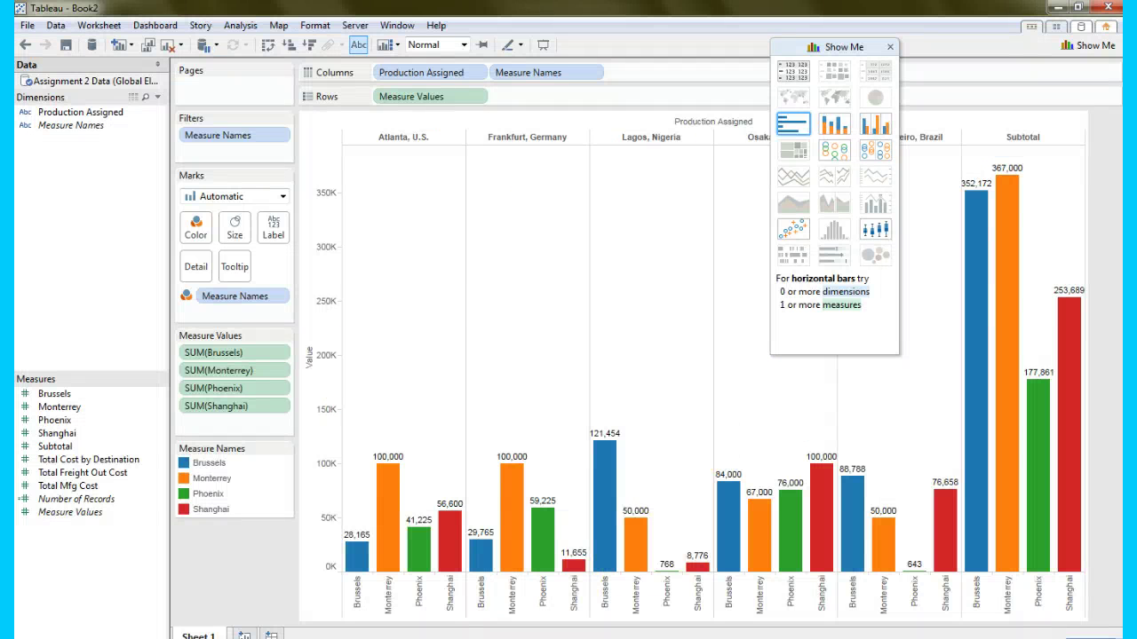
pyautogui.click(355, 633)
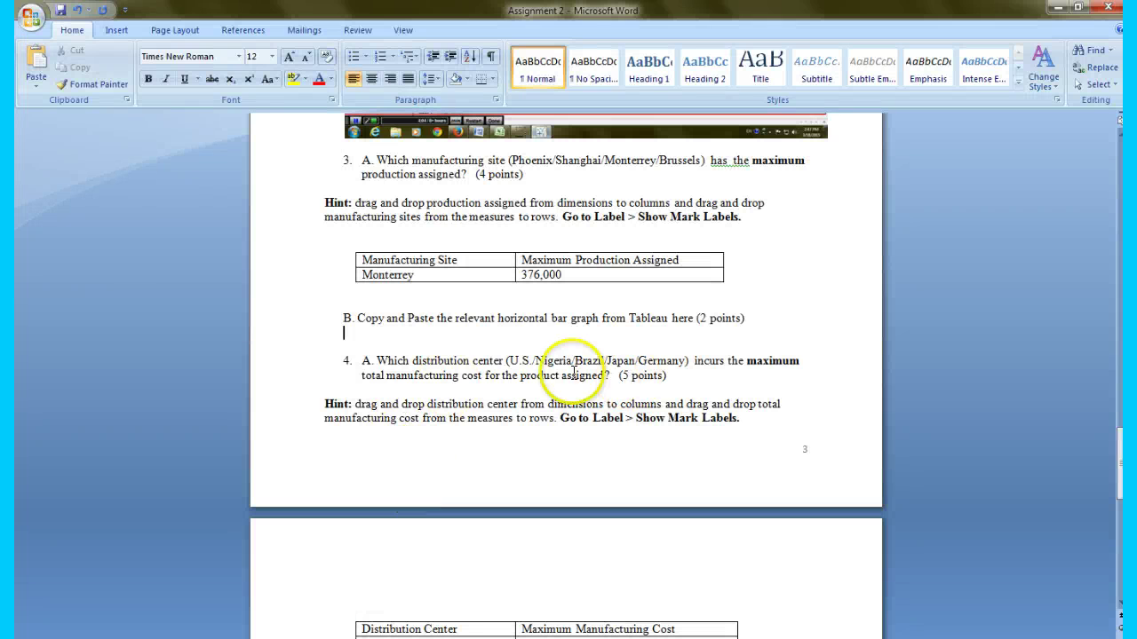
pyautogui.hotkey('ctrl', 'v')
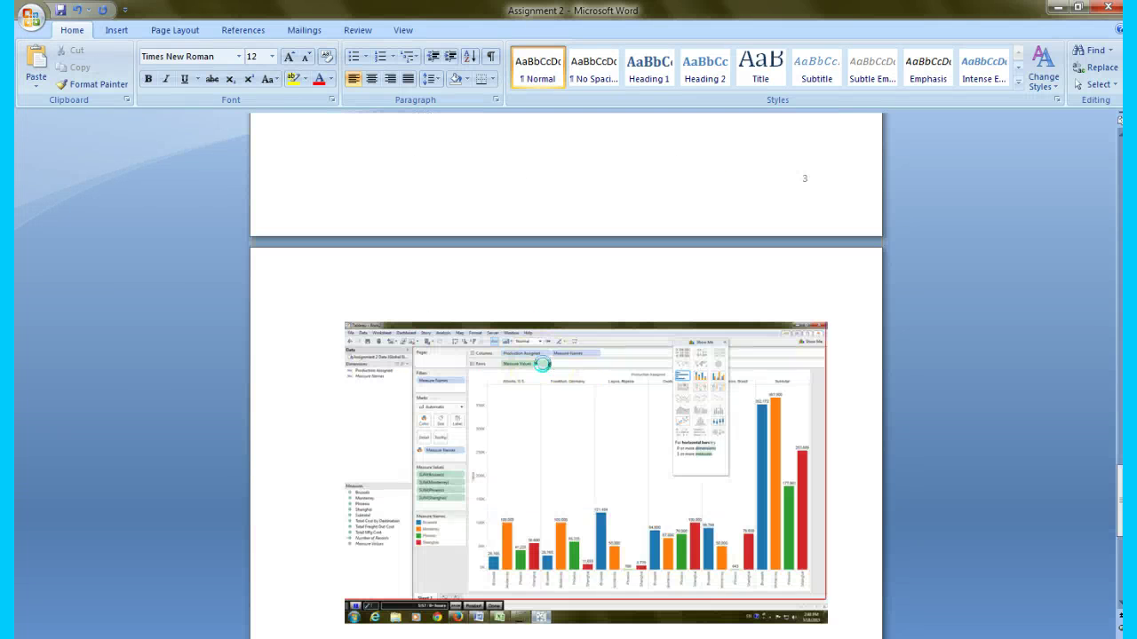
pyautogui.moveTo(1115, 471); pyautogui.dragTo(1117, 531)
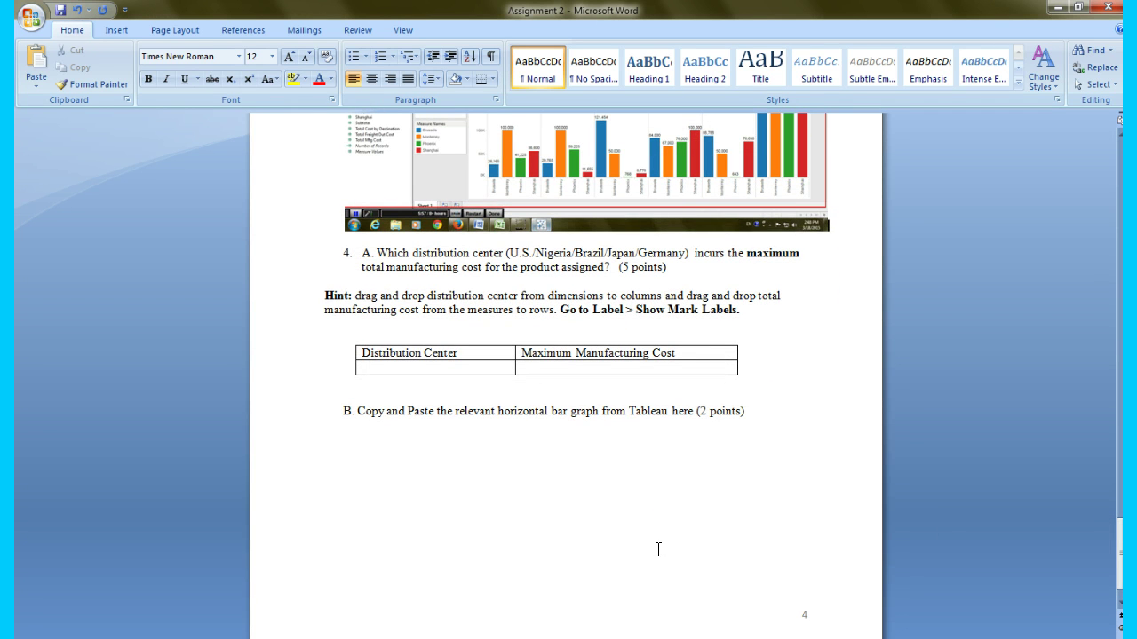
pyautogui.click(482, 602)
pyautogui.hotkey('alt', 'Tab')
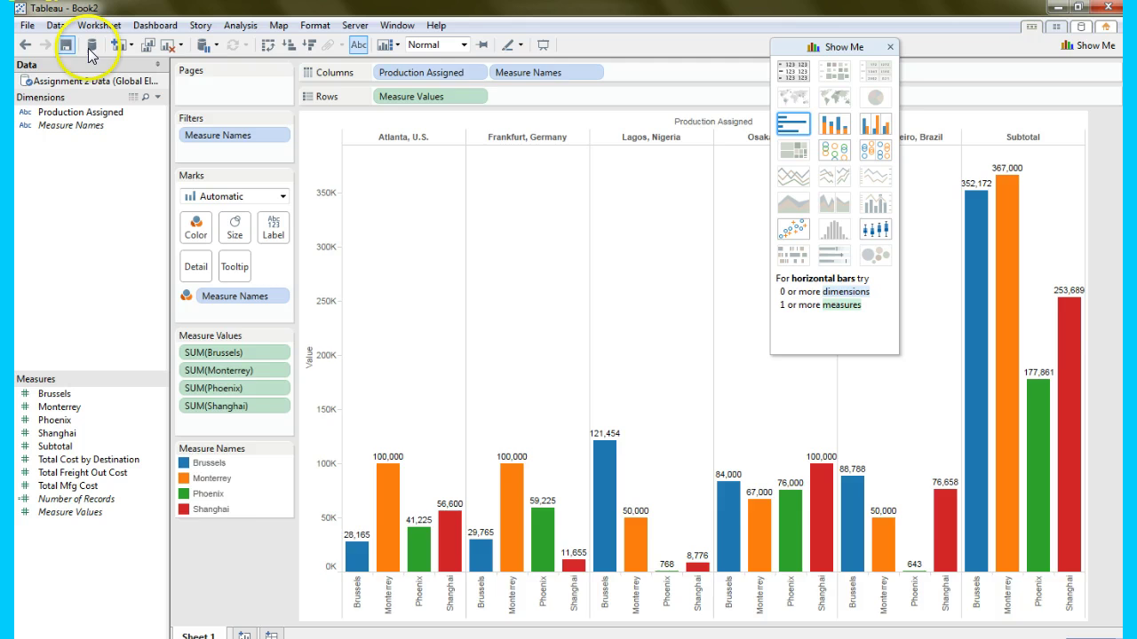
# - Clear the sheet and chart Total Mfg Cost by Production Assigned as bars
pyautogui.click(168, 49)
pyautogui.click(53, 394)
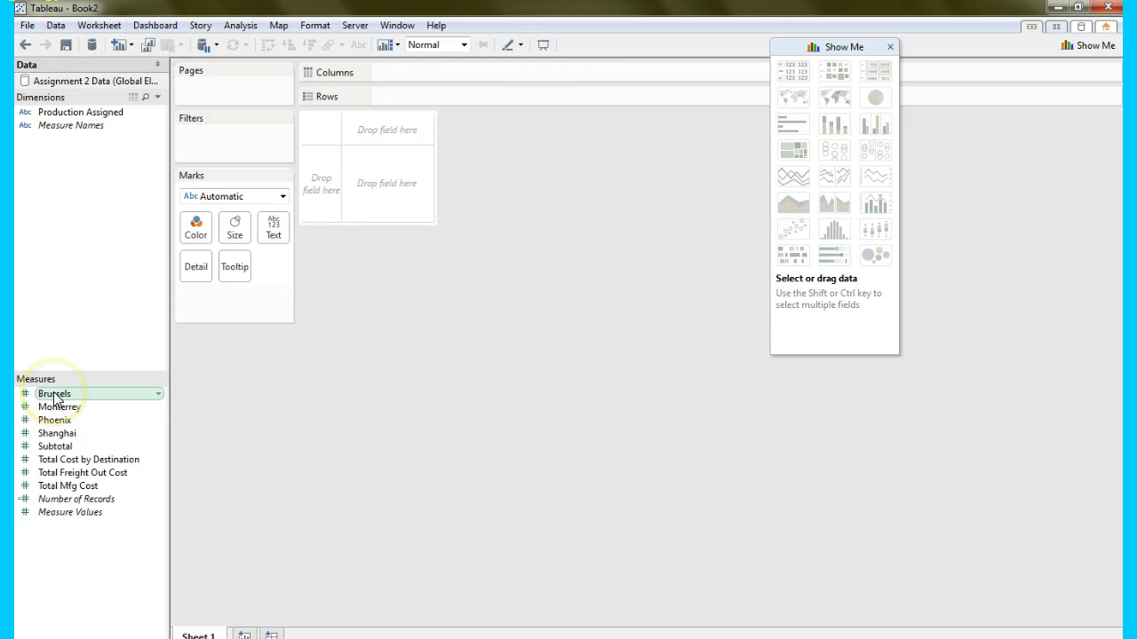
pyautogui.moveTo(119, 111); pyautogui.dragTo(450, 75)
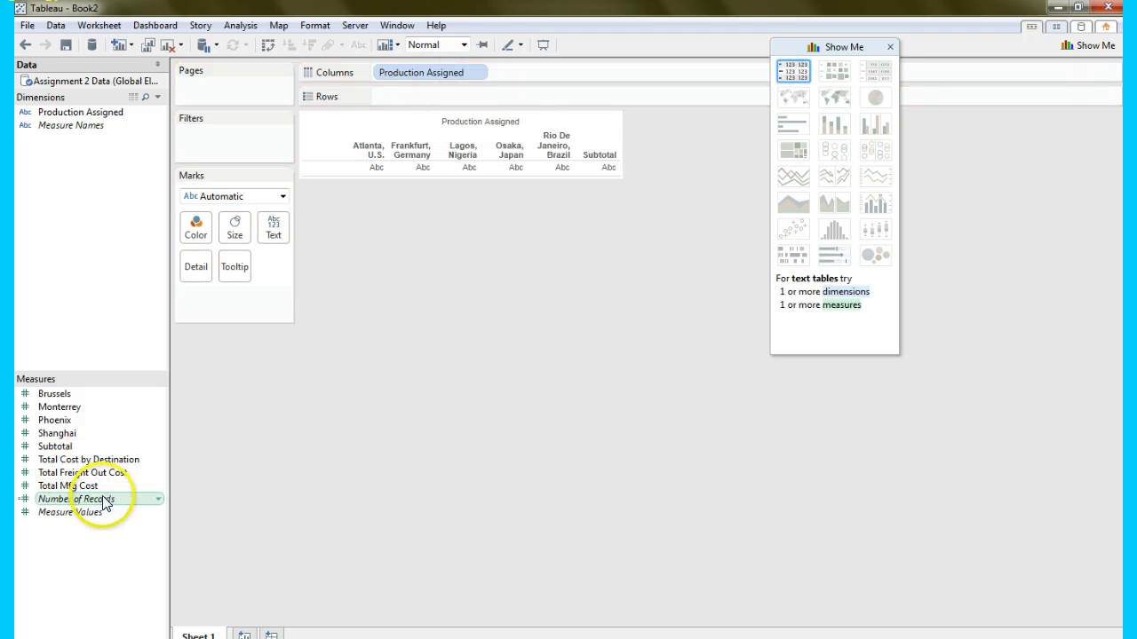
pyautogui.moveTo(85, 490); pyautogui.dragTo(420, 99)
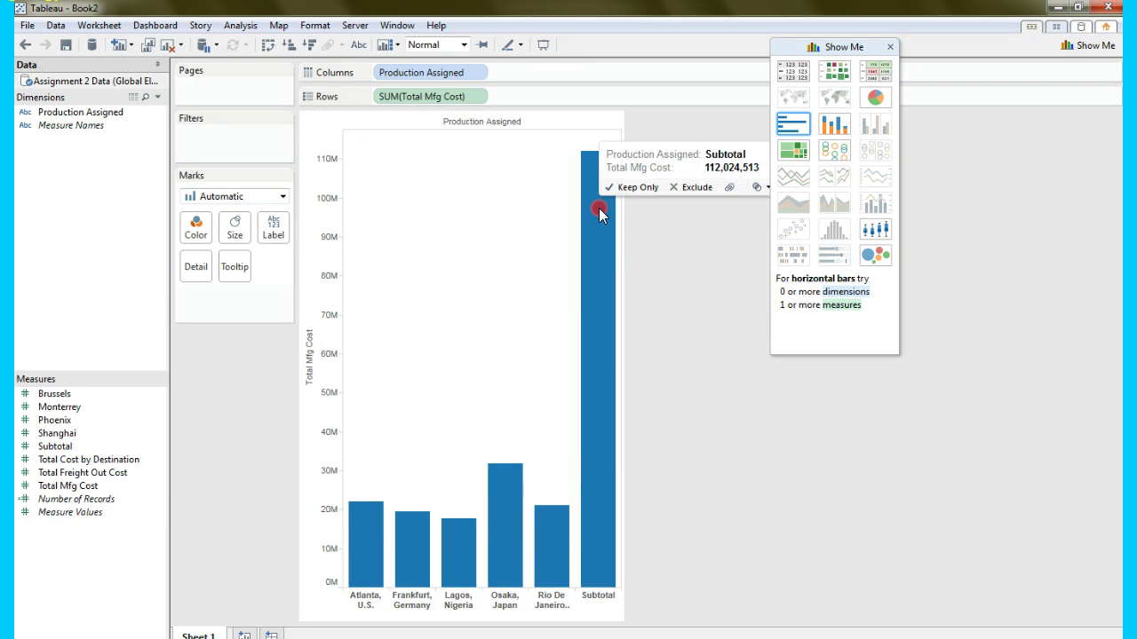
# - Exclude the Subtotal bar and show value labels on each bar
pyautogui.rightClick(598, 213)
pyautogui.click(702, 188)
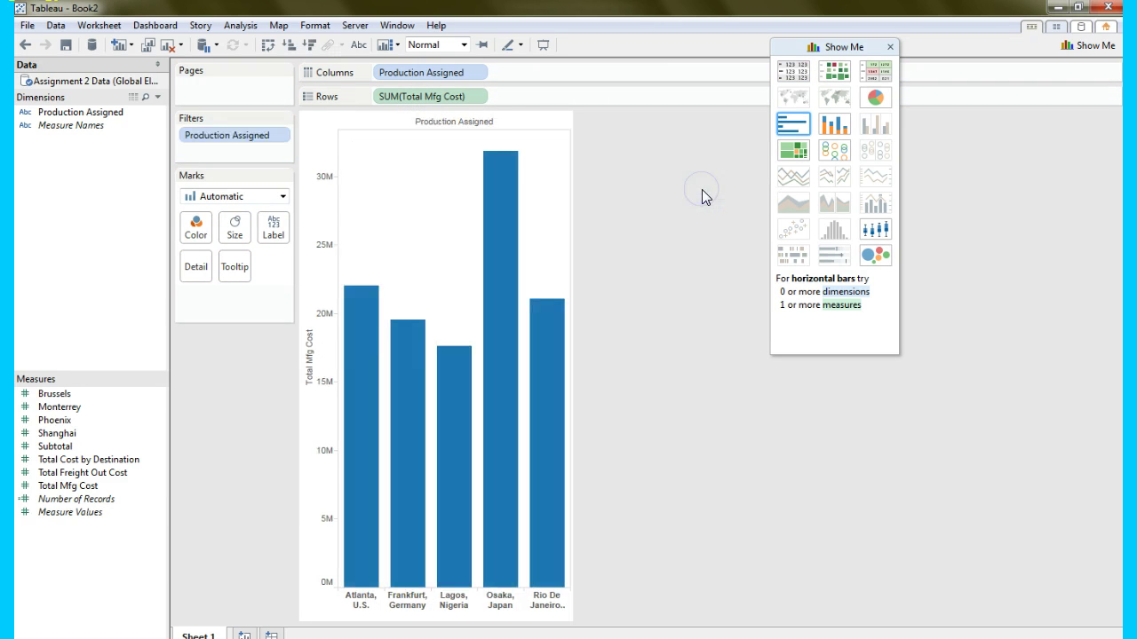
pyautogui.click(272, 228)
pyautogui.click(306, 262)
pyautogui.click(631, 266)
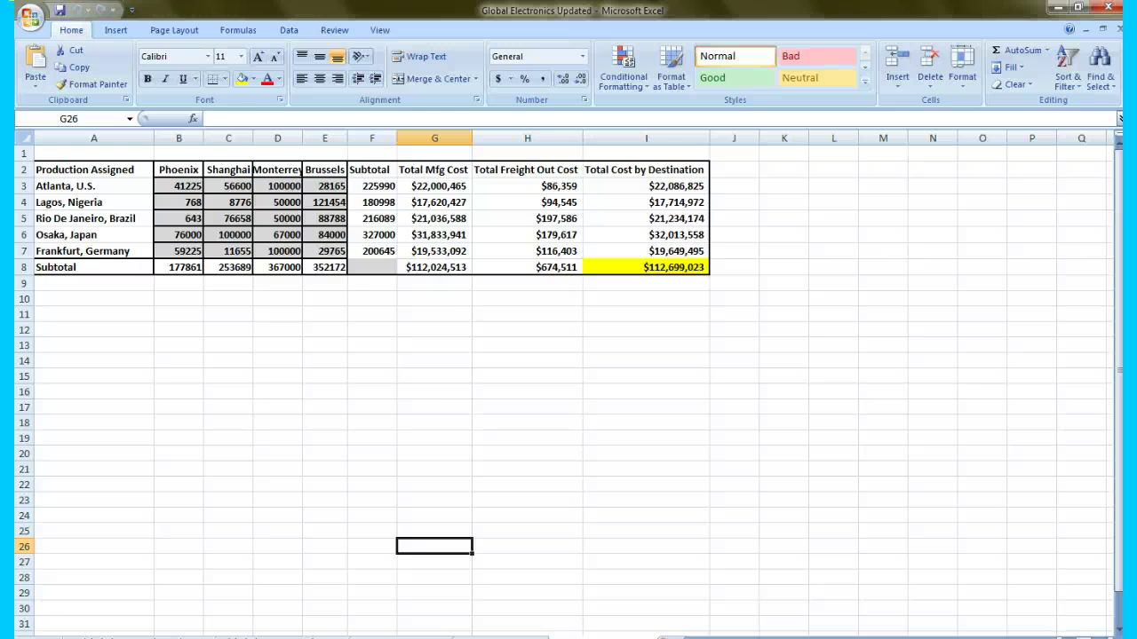
# - Glance at the Word assignment, then confirm Osaka's 31,833,941 cost in the Tableau chart
pyautogui.hotkey('alt', 'Tab')
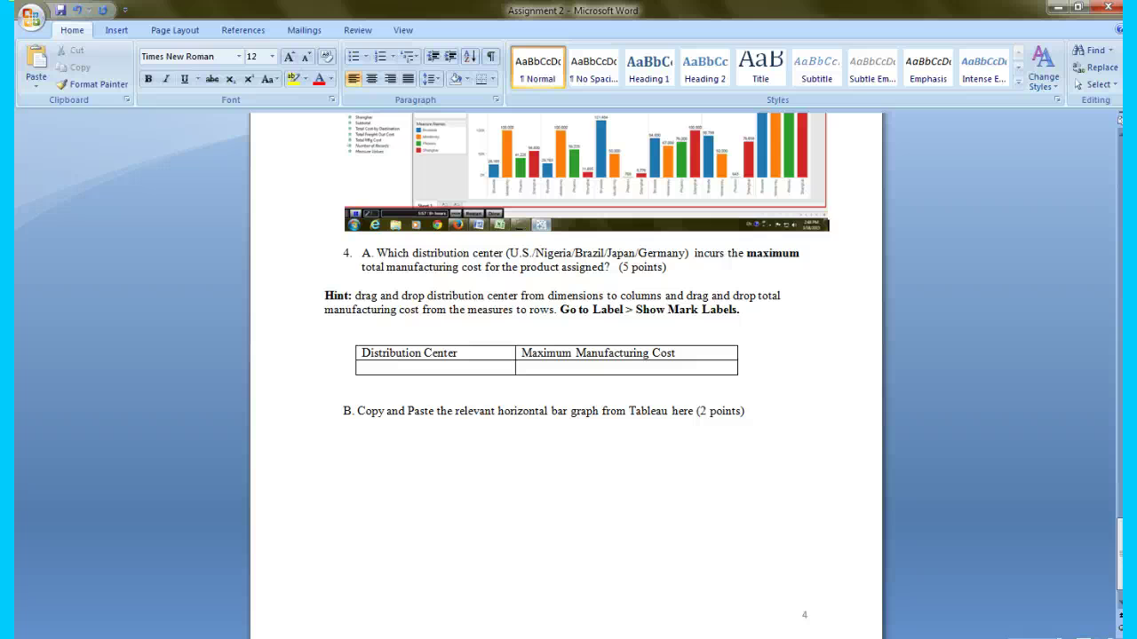
pyautogui.hotkey('alt', 'Tab')
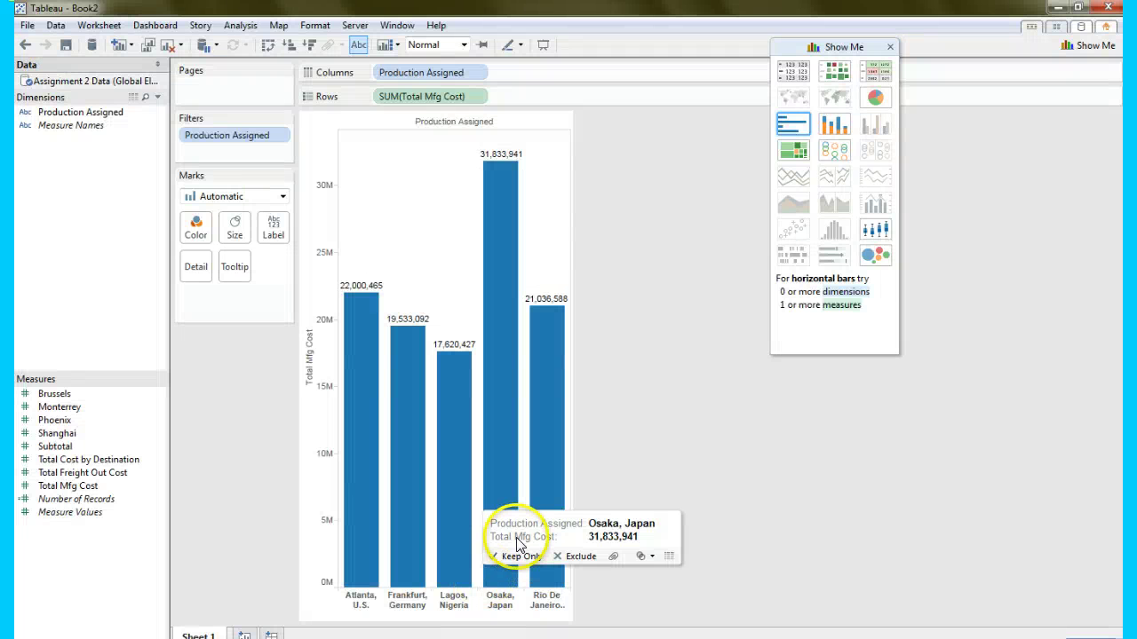
pyautogui.moveTo(503, 522)
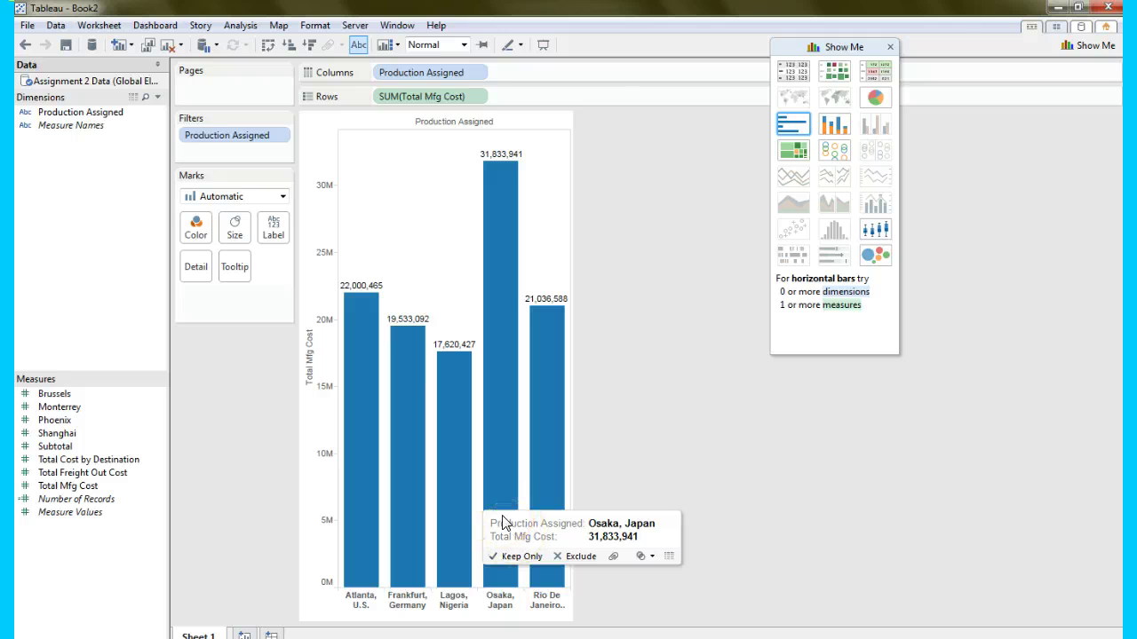
pyautogui.click(452, 592)
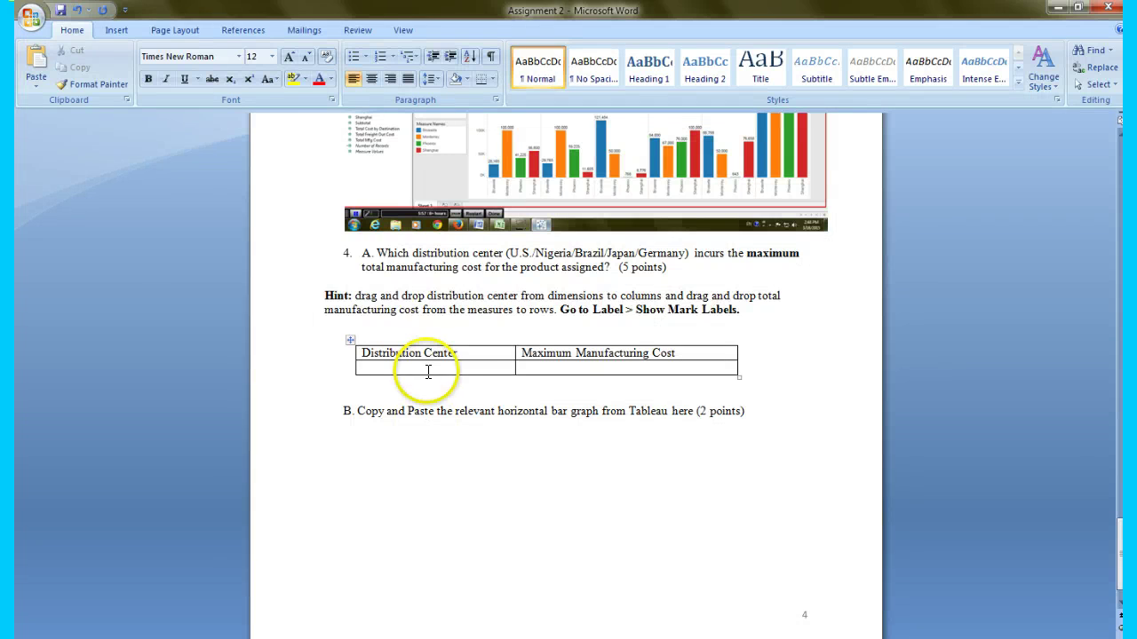
# - Fill the Q4 table with Osaka, Japan and a maximum manufacturing cost of $31,833,941
pyautogui.click(427, 368)
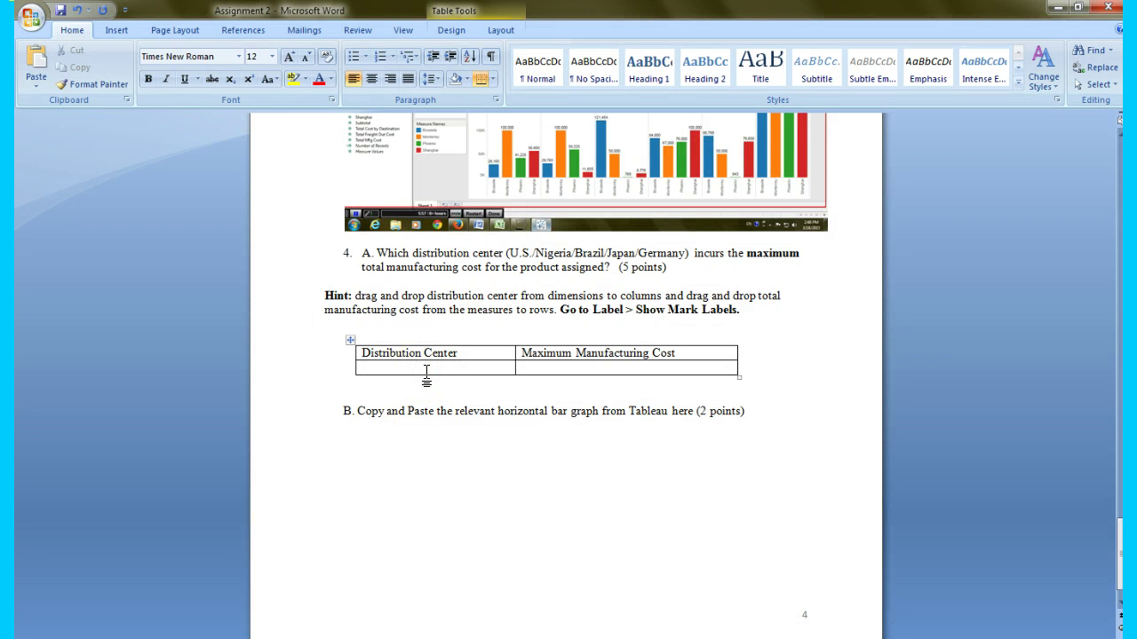
pyautogui.write('Osaka, Japan')
pyautogui.press('Tab')
pyautogui.hotkey('alt', 'Tab')
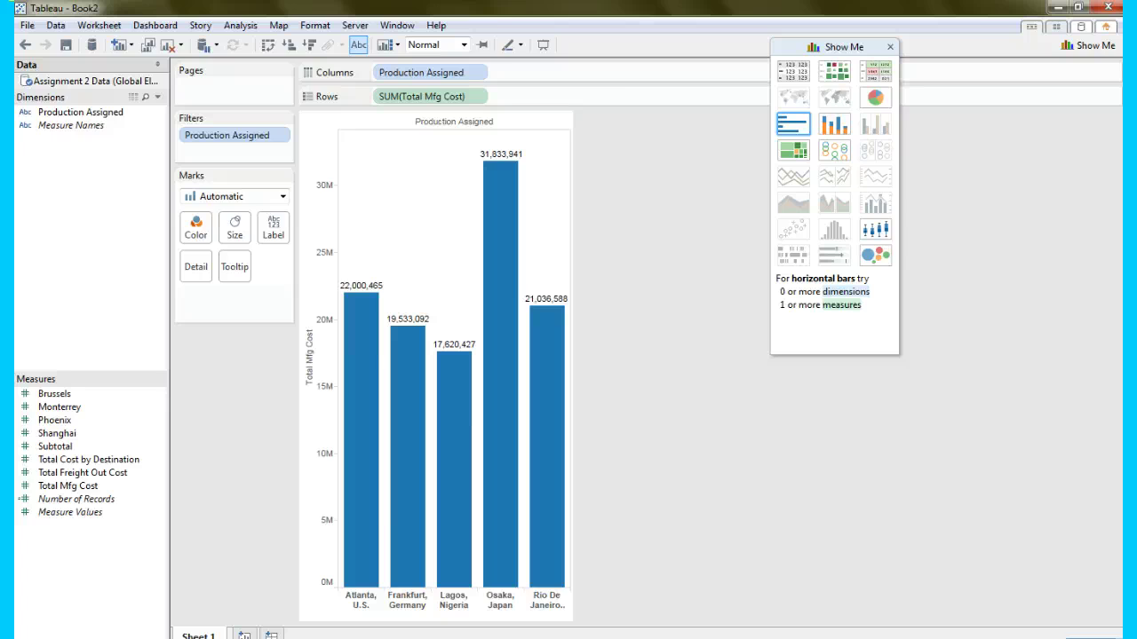
pyautogui.click(447, 615)
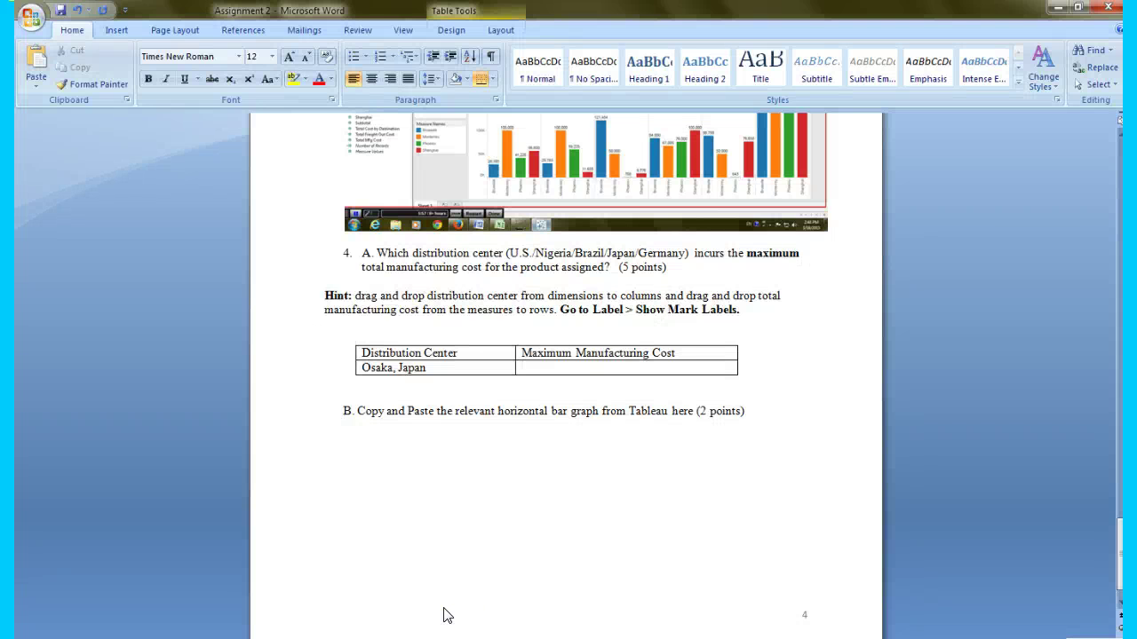
pyautogui.write('$31,833')
pyautogui.write(',941')
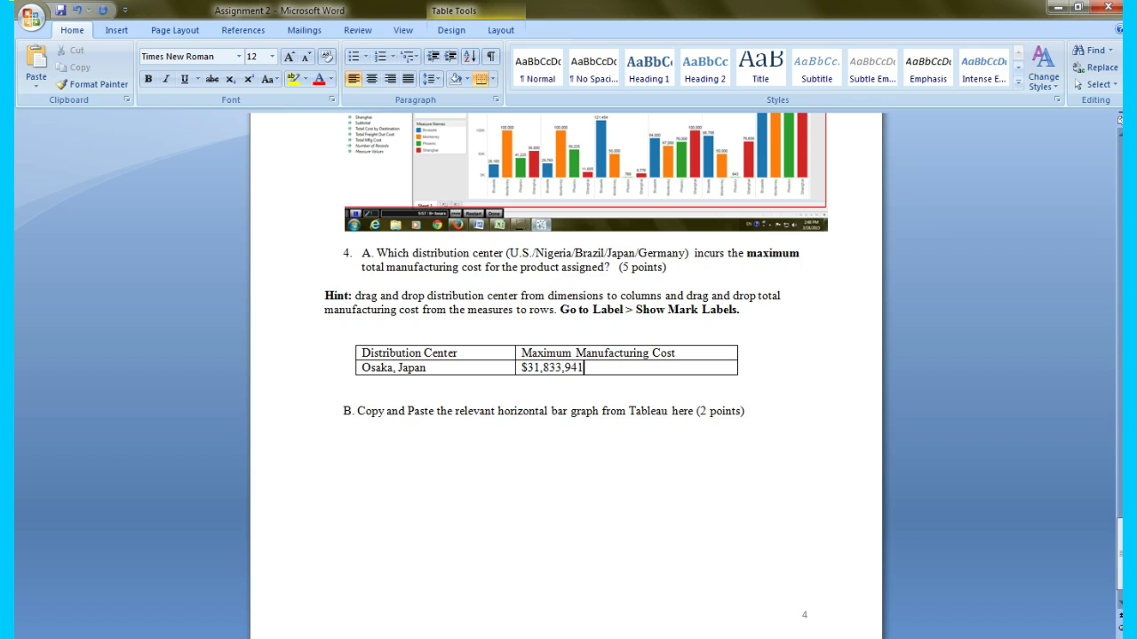
# - Start a new line below part B for the Tableau cost chart screenshot
pyautogui.click(418, 463)
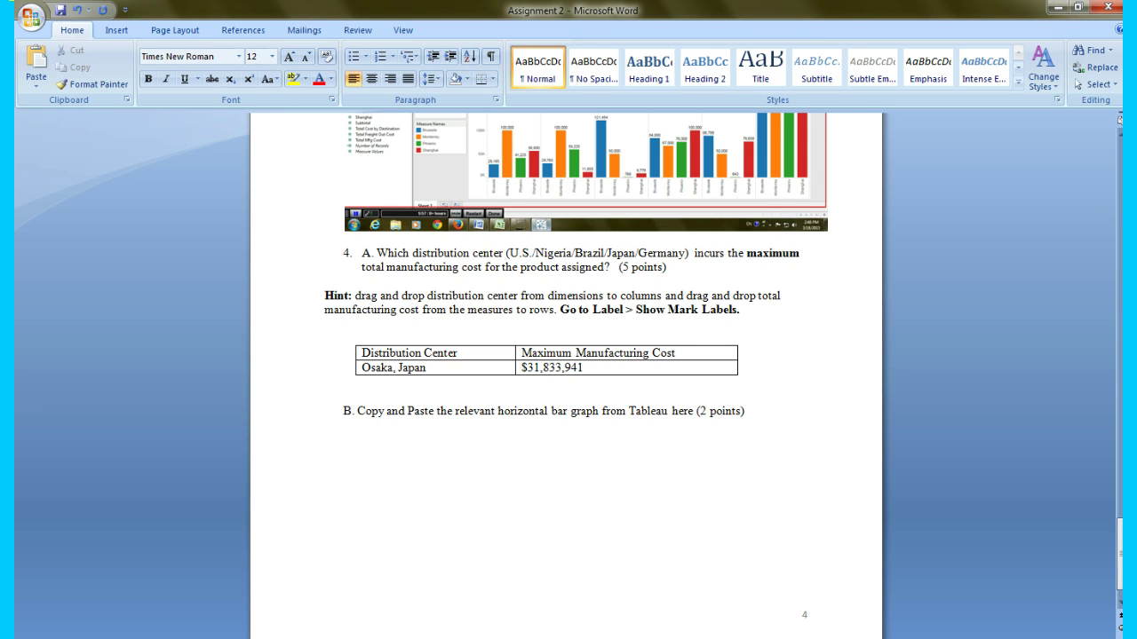
pyautogui.click(422, 636)
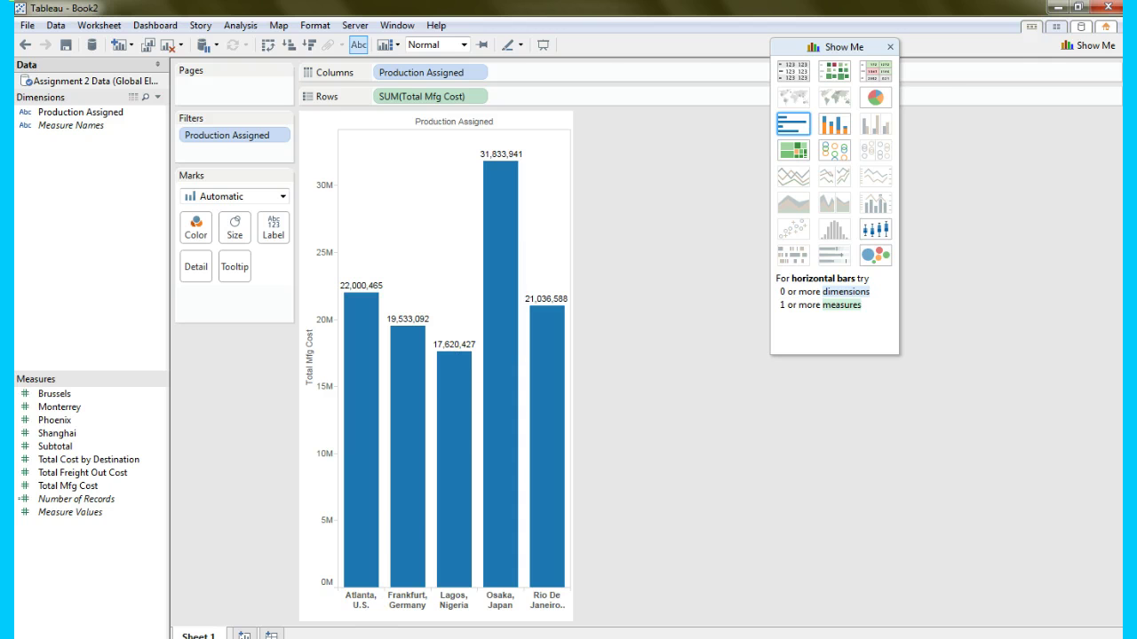
pyautogui.click(360, 636)
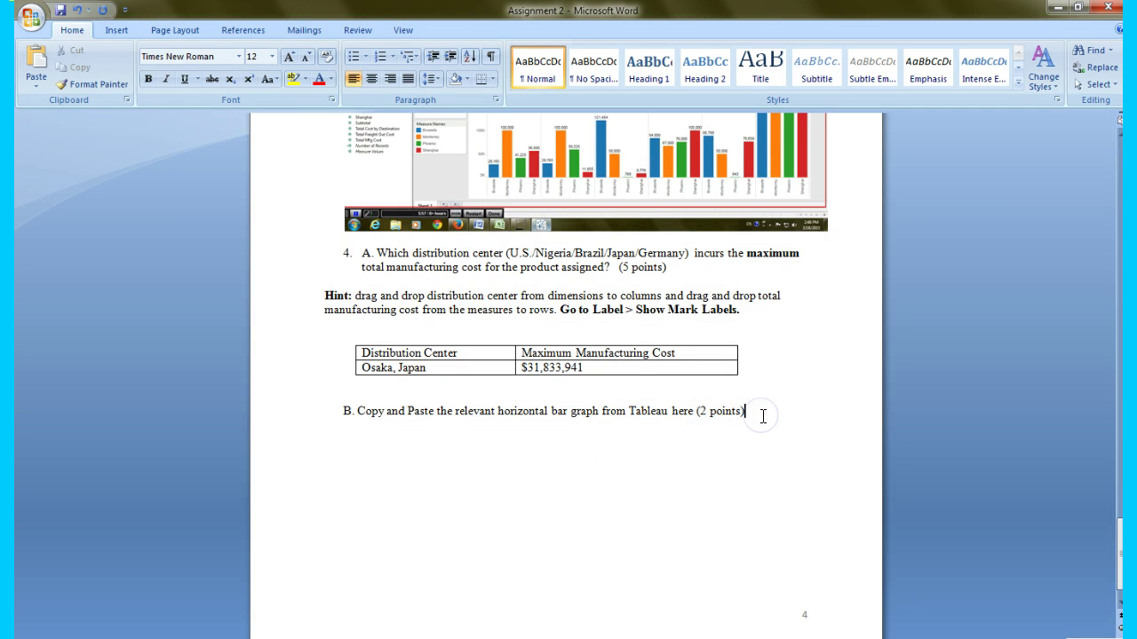
pyautogui.press('Return')
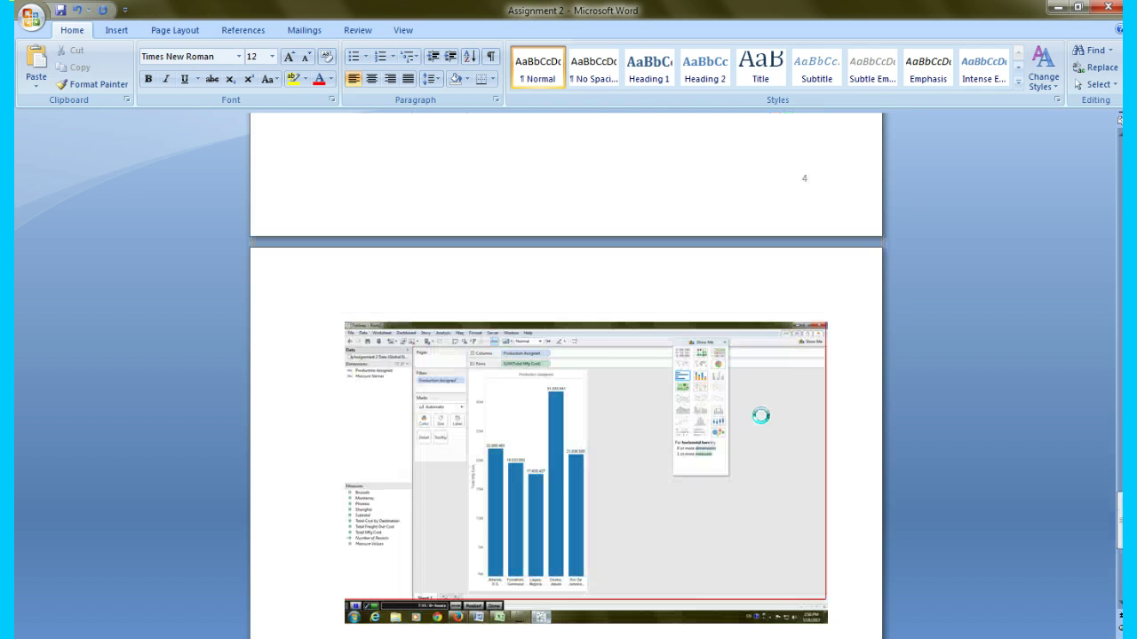